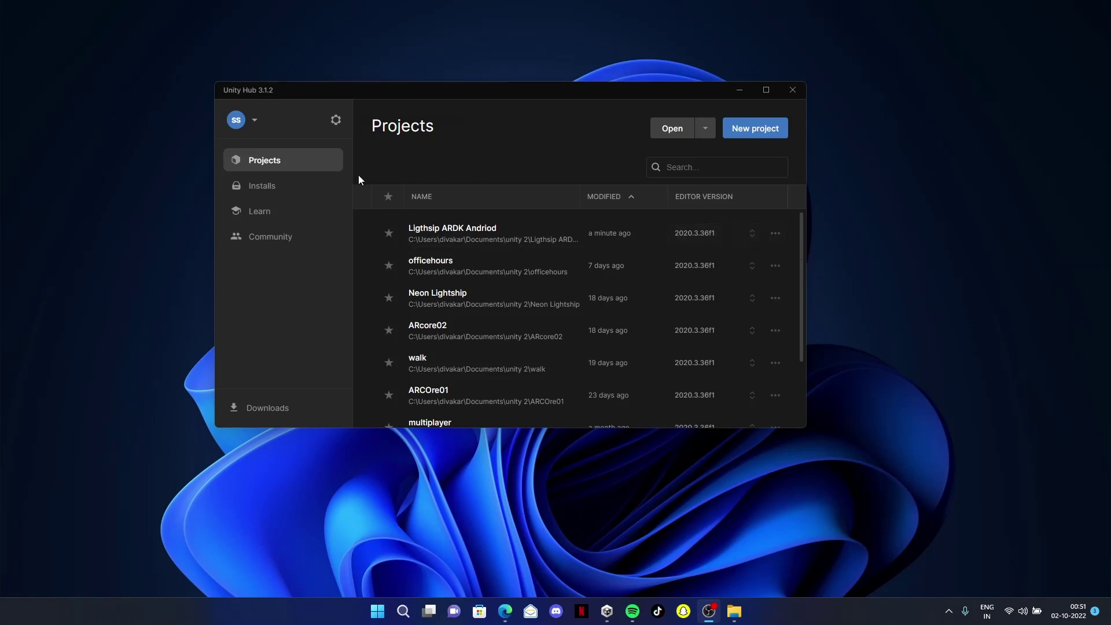
- Look at the installed Unity 2020.3.36f1 editor and its install folder on disk
{"action": "left_click", "coordinate": [297, 191]}
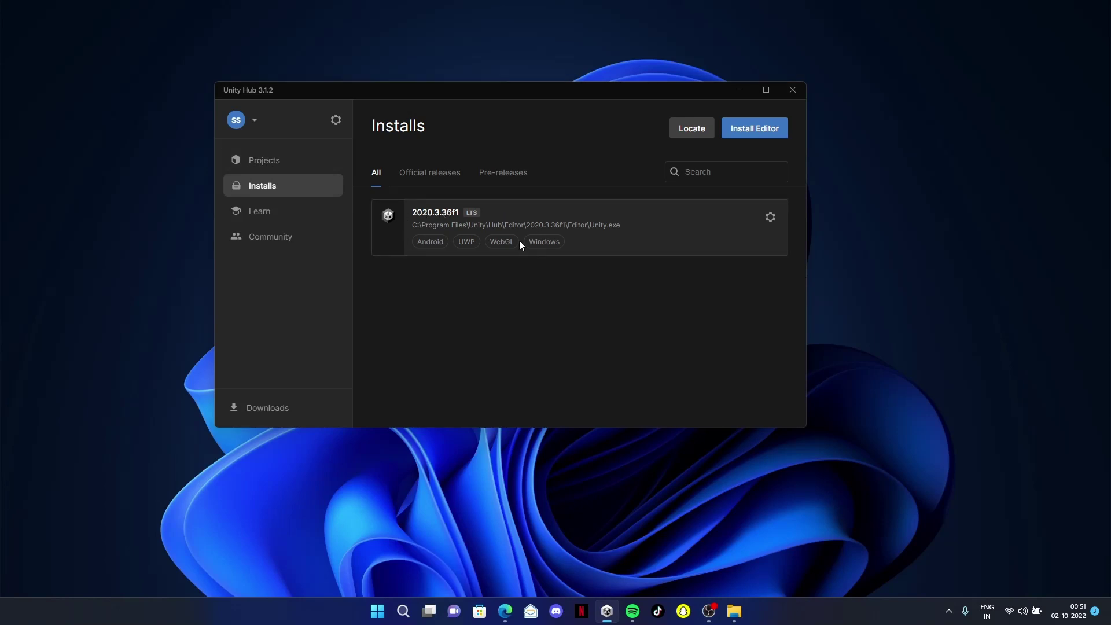
{"action": "left_click", "coordinate": [771, 219]}
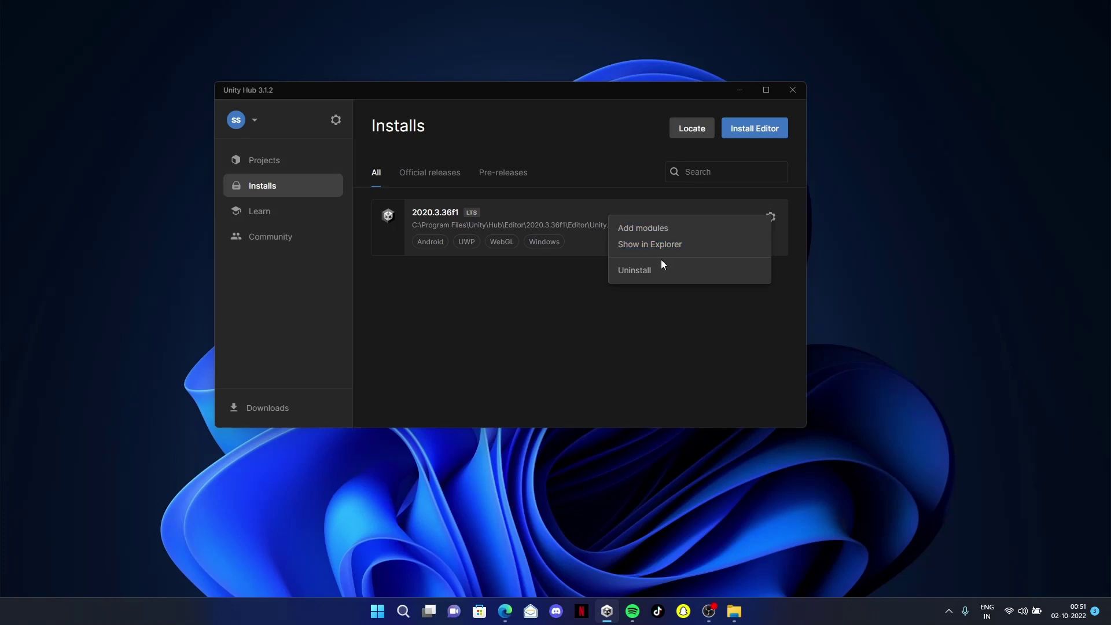
{"action": "left_click", "coordinate": [625, 245]}
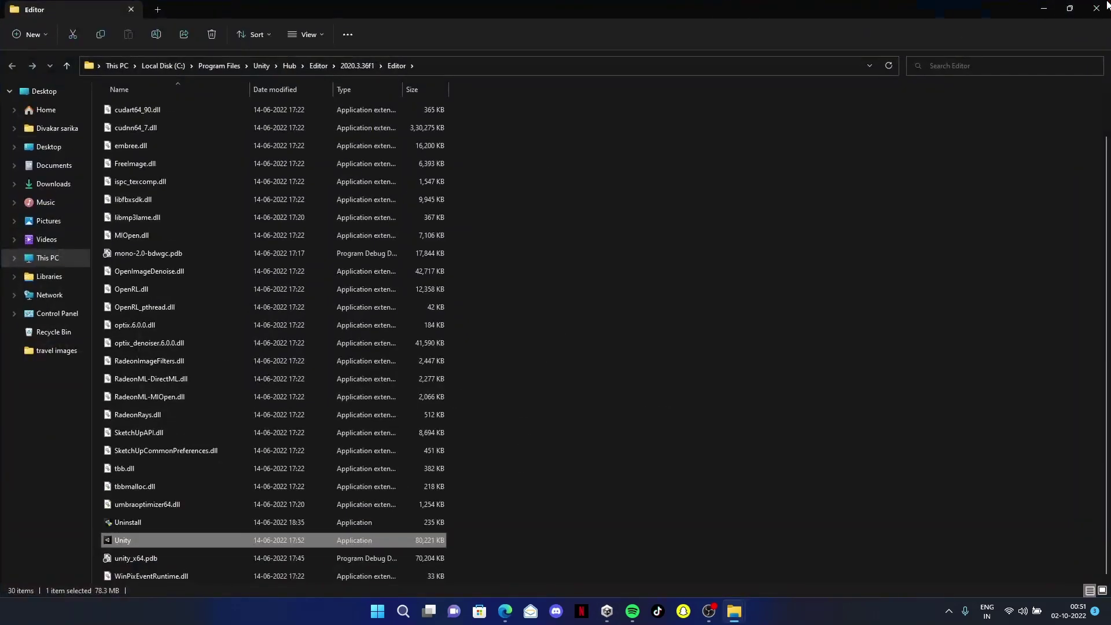
{"action": "left_click", "coordinate": [1096, 8]}
- Browse the 2020.3.36f1 module list without installing anything, then return to Projects
{"action": "left_click", "coordinate": [771, 218]}
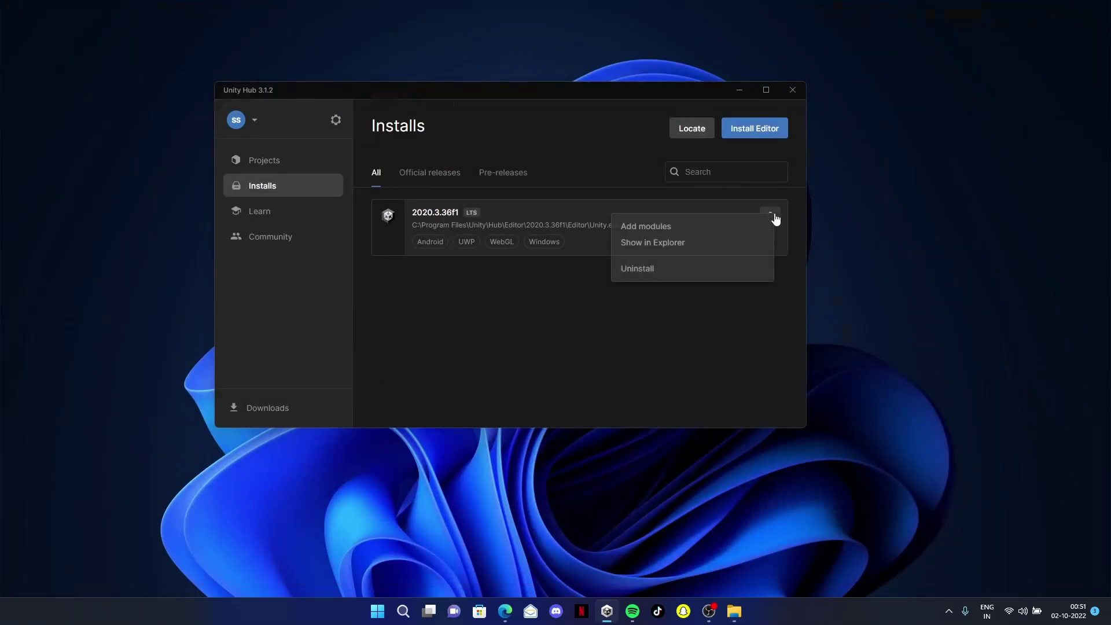
{"action": "left_click", "coordinate": [708, 231]}
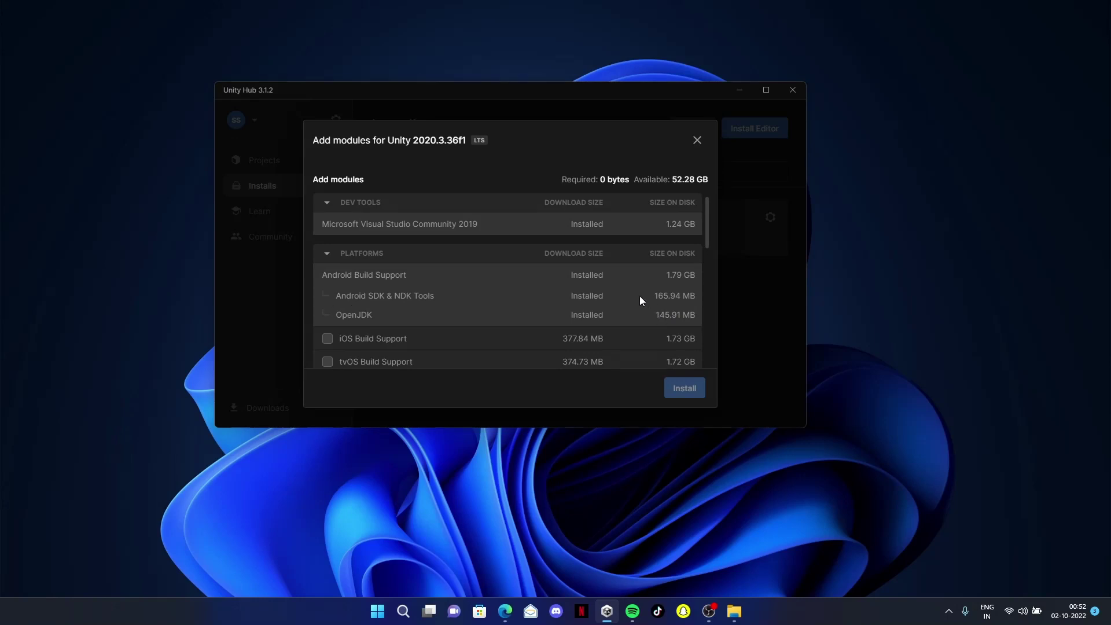
{"action": "scroll", "coordinate": [640, 296], "scroll_direction": "down", "scroll_amount": 5}
{"action": "scroll", "coordinate": [501, 245], "scroll_direction": "up", "scroll_amount": 5}
{"action": "scroll", "coordinate": [543, 243], "scroll_direction": "down", "scroll_amount": 5}
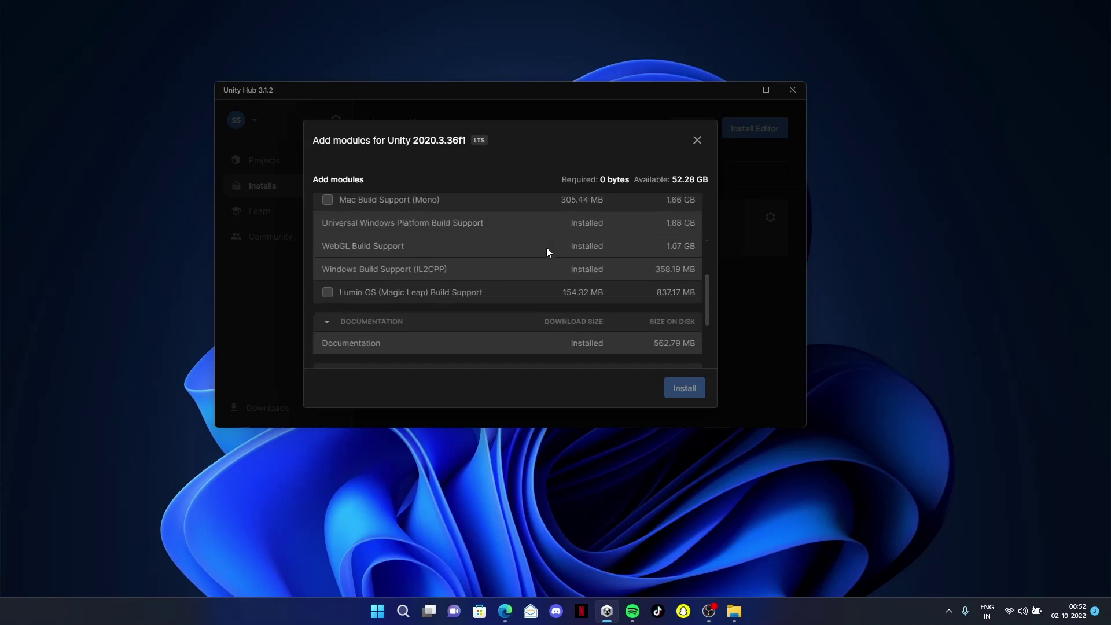
{"action": "scroll", "coordinate": [546, 248], "scroll_direction": "down", "scroll_amount": 3}
{"action": "scroll", "coordinate": [547, 248], "scroll_direction": "up", "scroll_amount": 6}
{"action": "left_click", "coordinate": [693, 143]}
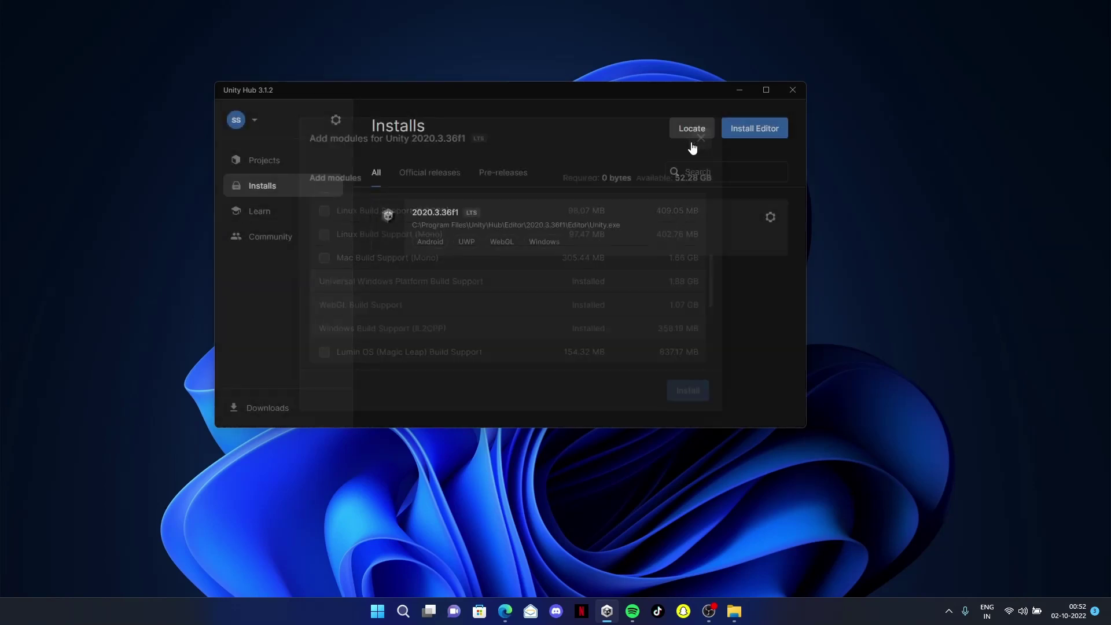
{"action": "left_click", "coordinate": [276, 168]}
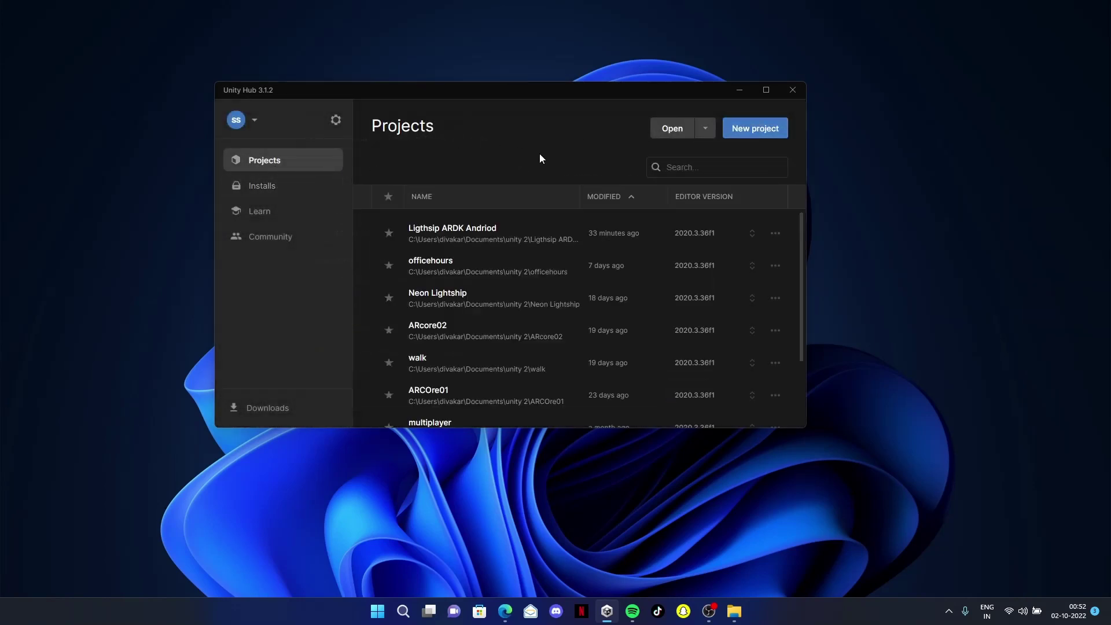
- Create a new 3D project named 'lightship ARDK ANdriod tutorial'
{"action": "left_click", "coordinate": [745, 132]}
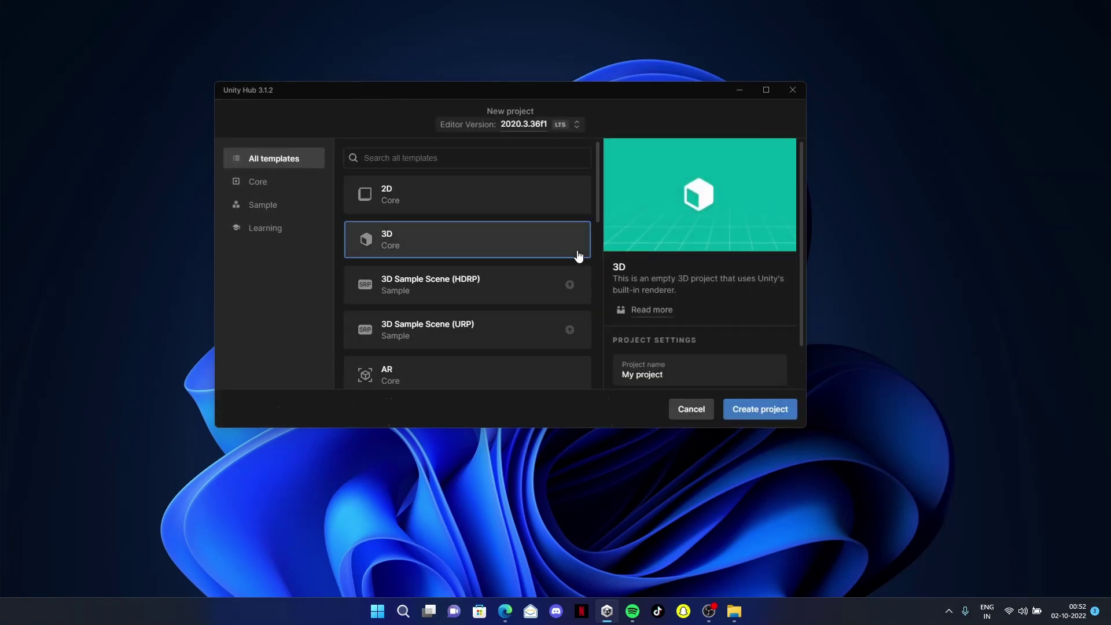
{"action": "scroll", "coordinate": [643, 284], "scroll_direction": "down", "scroll_amount": 1}
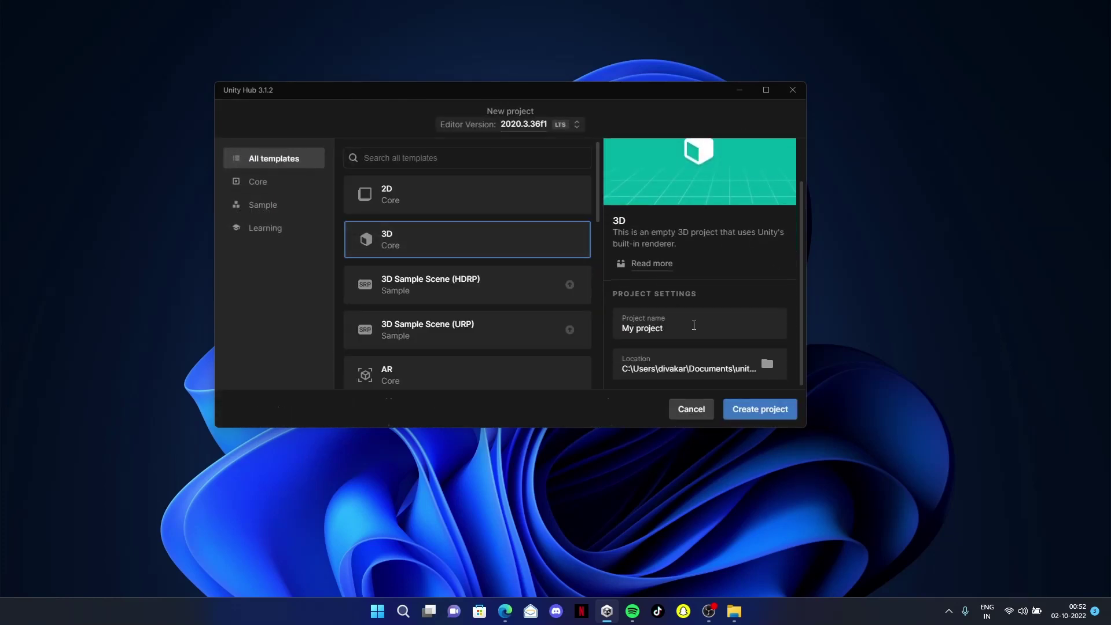
{"action": "triple_click", "coordinate": [666, 316]}
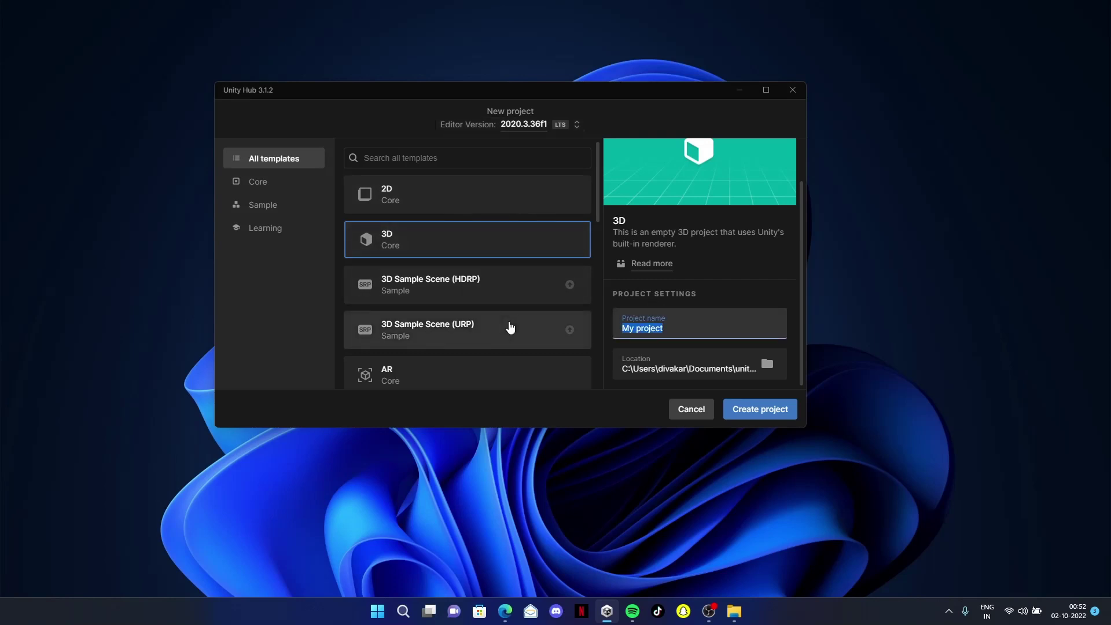
{"action": "type", "text": "light"}
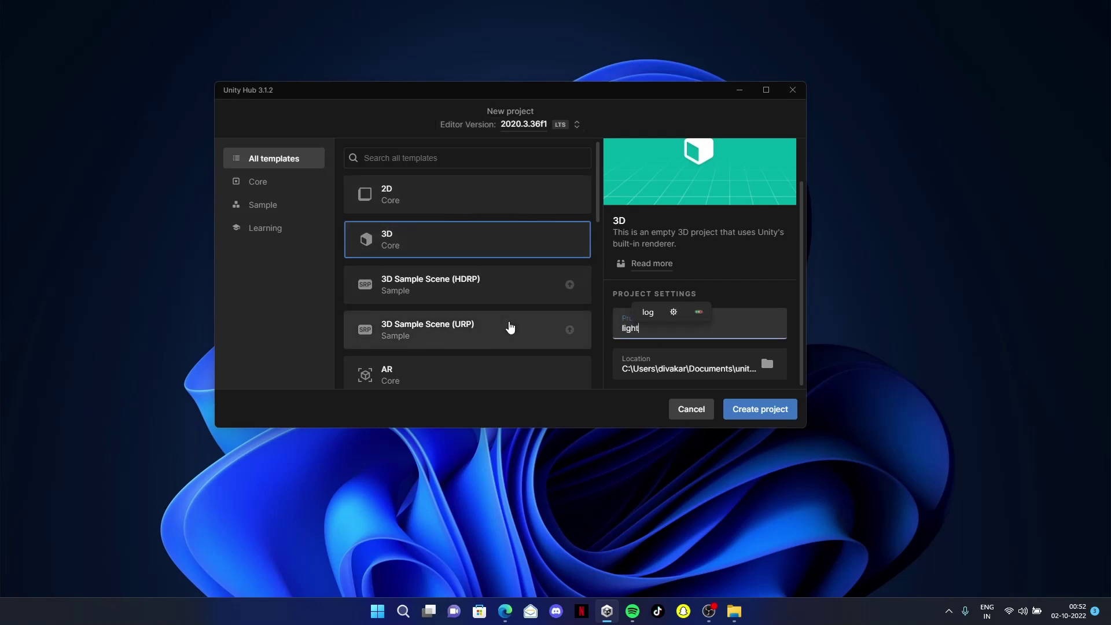
{"action": "type", "text": "ship"}
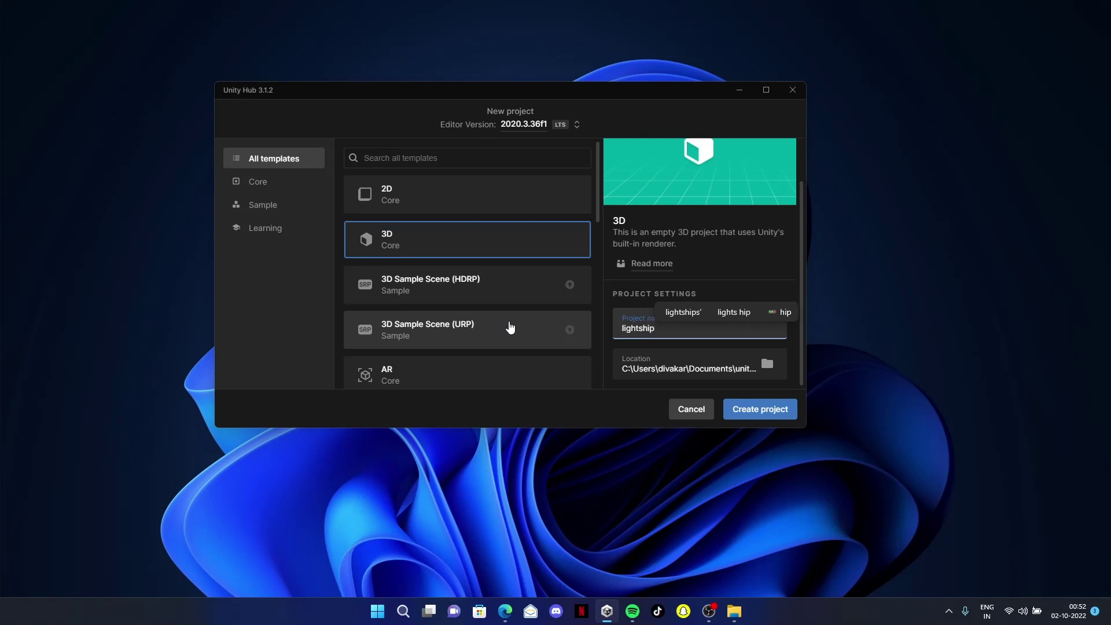
{"action": "type", "text": " ARDK "}
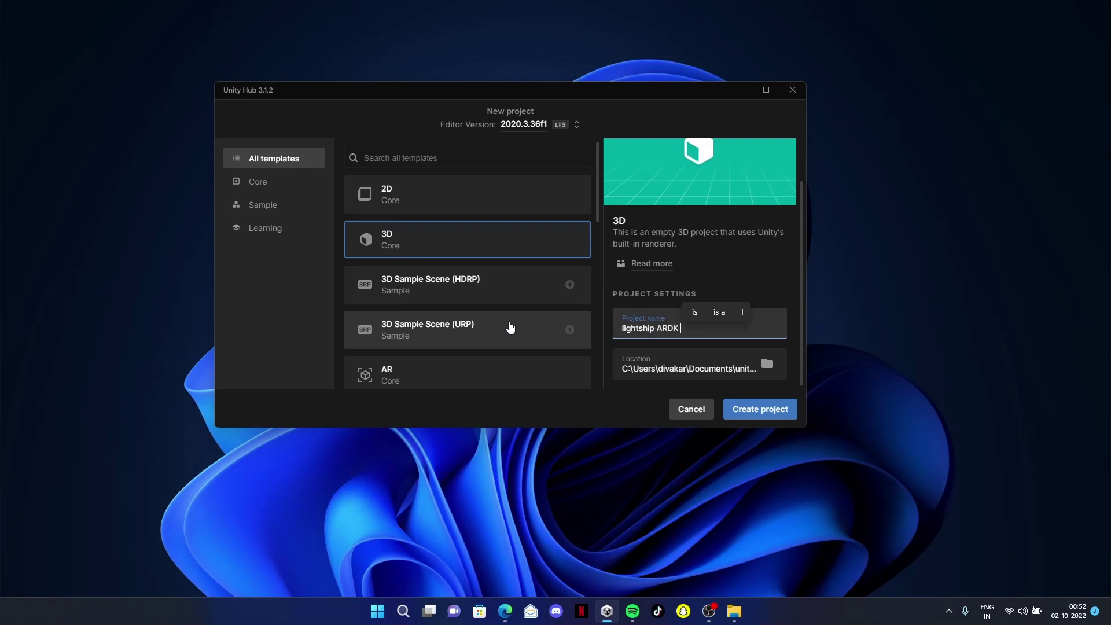
{"action": "type", "text": "ANdriod tuti"}
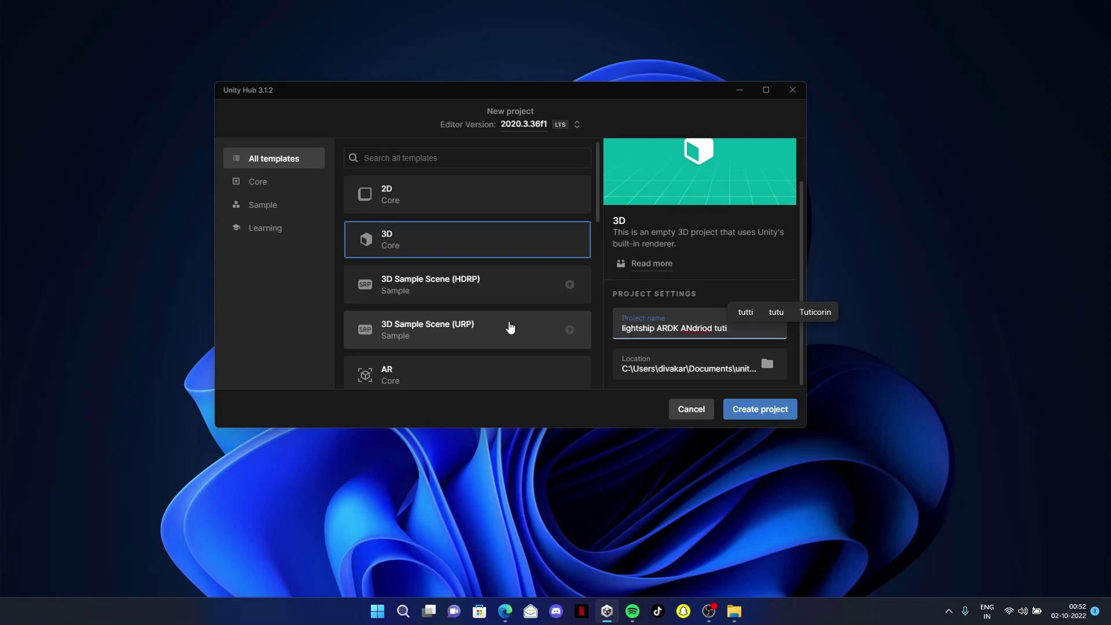
{"action": "key", "text": "BackSpace"}
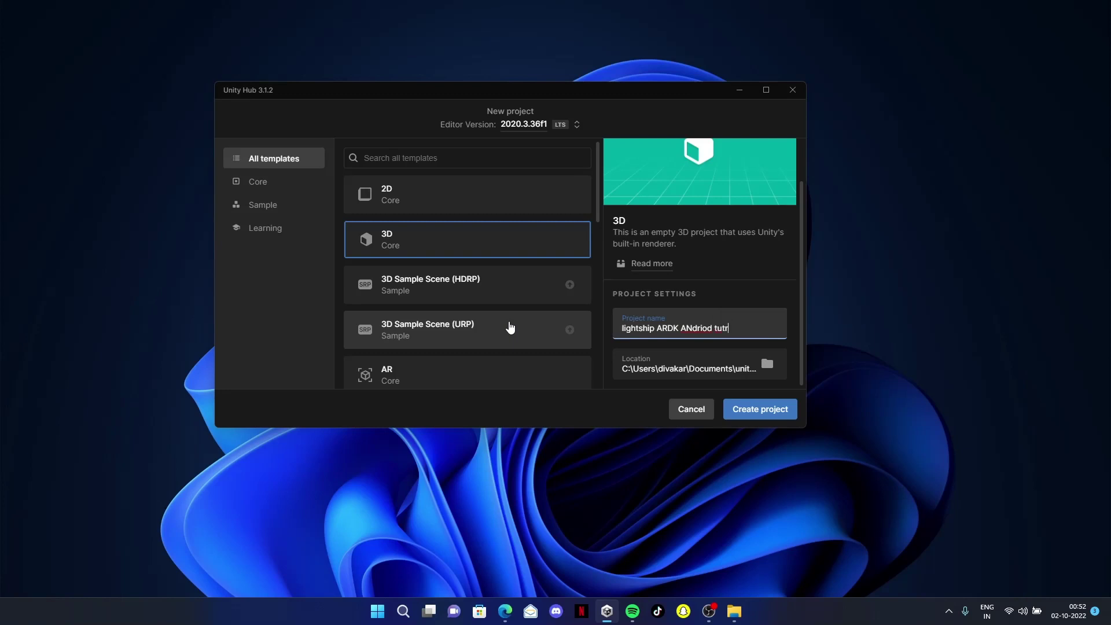
{"action": "key", "text": "BackSpace"}
{"action": "type", "text": "orial"}
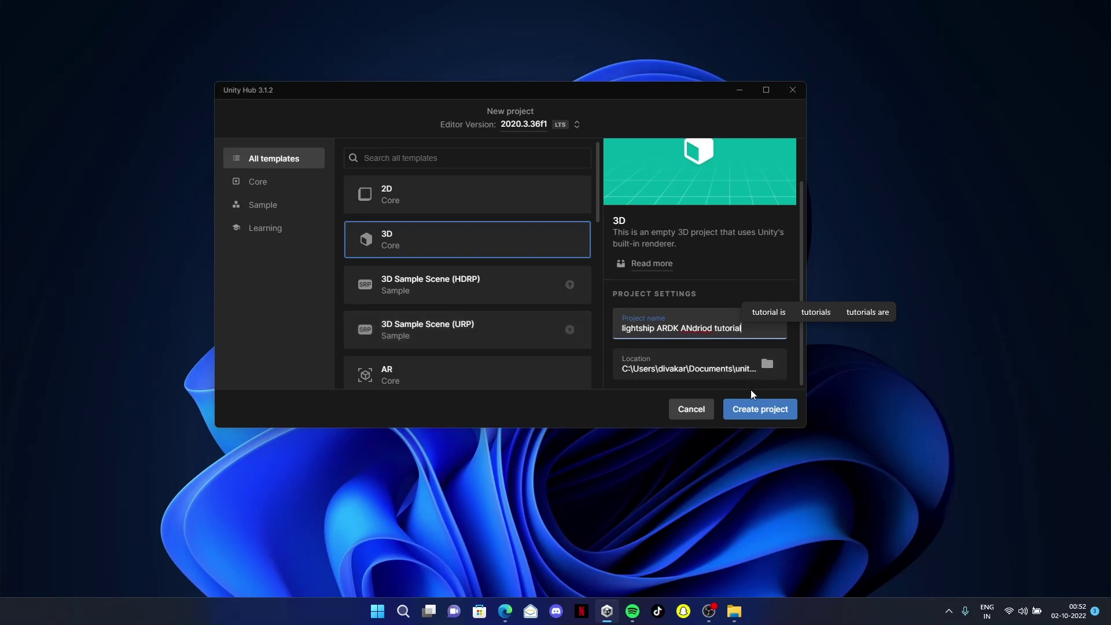
{"action": "scroll", "coordinate": [414, 284], "scroll_direction": "down", "scroll_amount": 2}
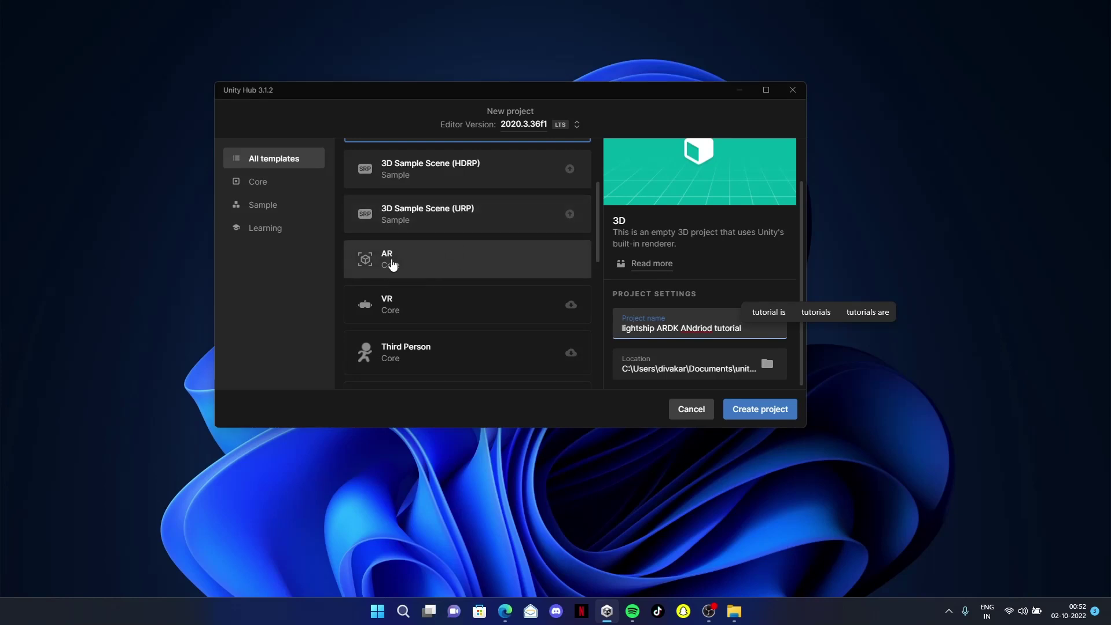
{"action": "scroll", "coordinate": [452, 283], "scroll_direction": "up", "scroll_amount": 2}
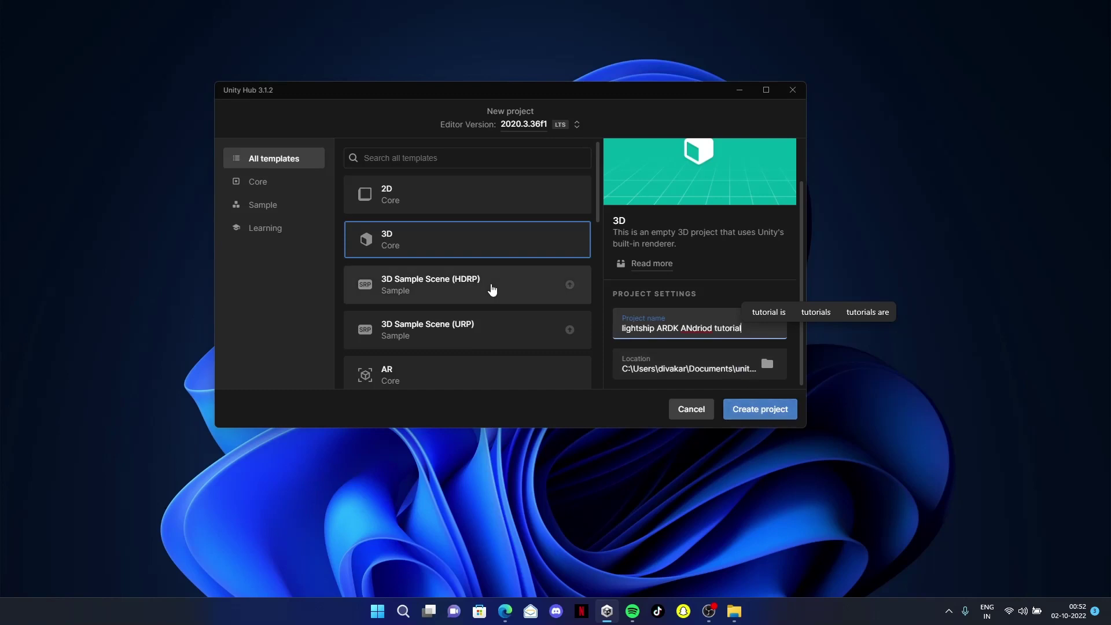
{"action": "left_click", "coordinate": [772, 409]}
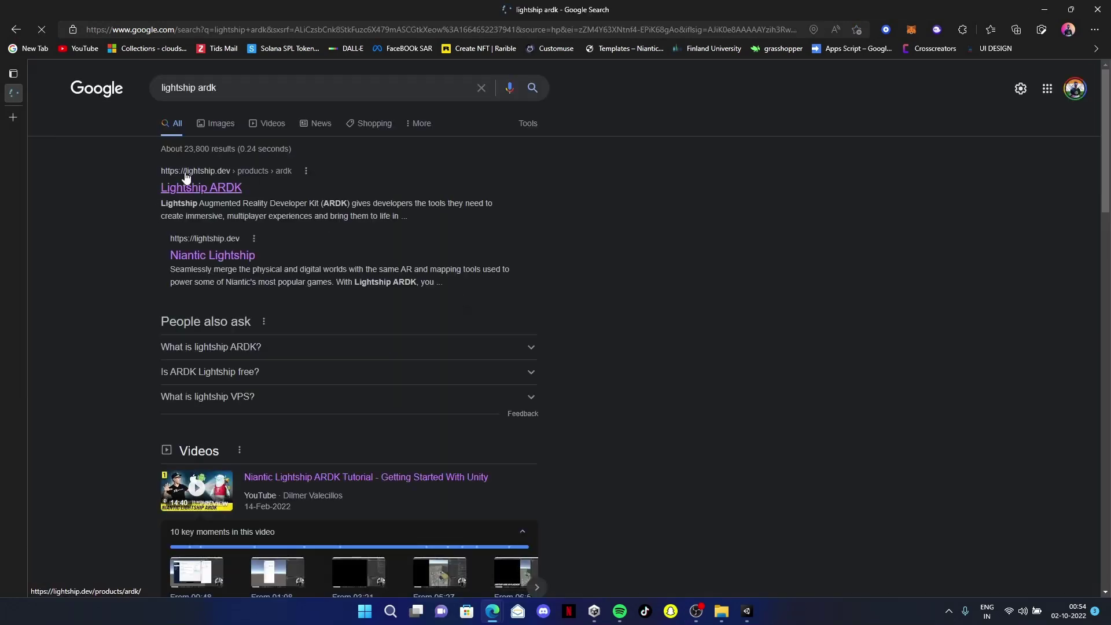
- Open the Lightship ARDK result from the Google search results
{"action": "left_click", "coordinate": [195, 193]}
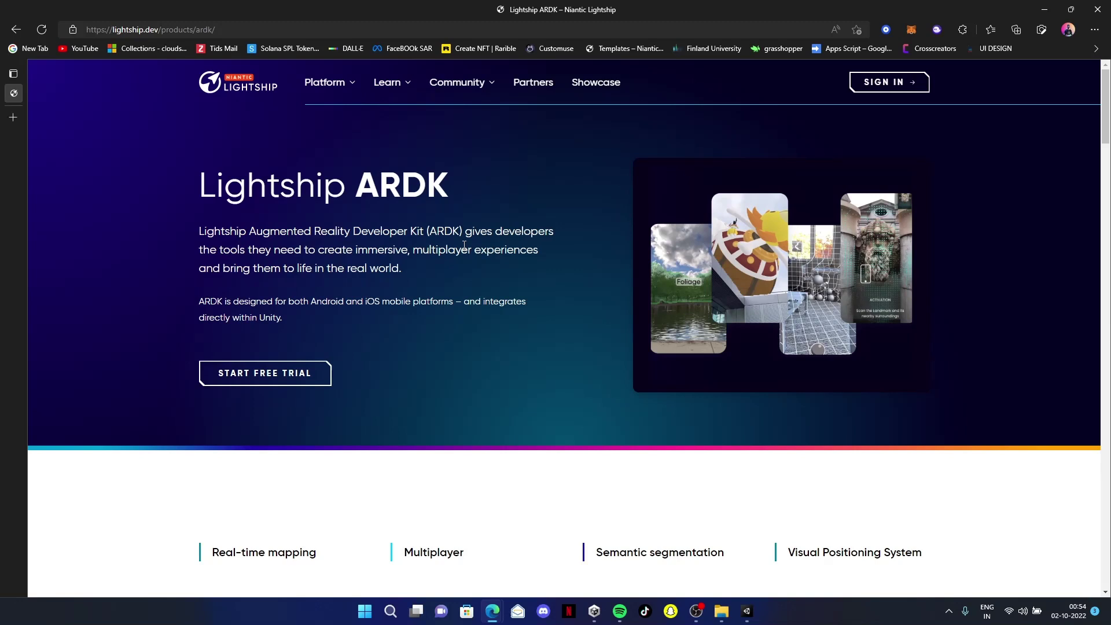
- Sign in to the Lightship developer account and go to the ARDK for Unity downloads page
{"action": "left_click", "coordinate": [911, 90]}
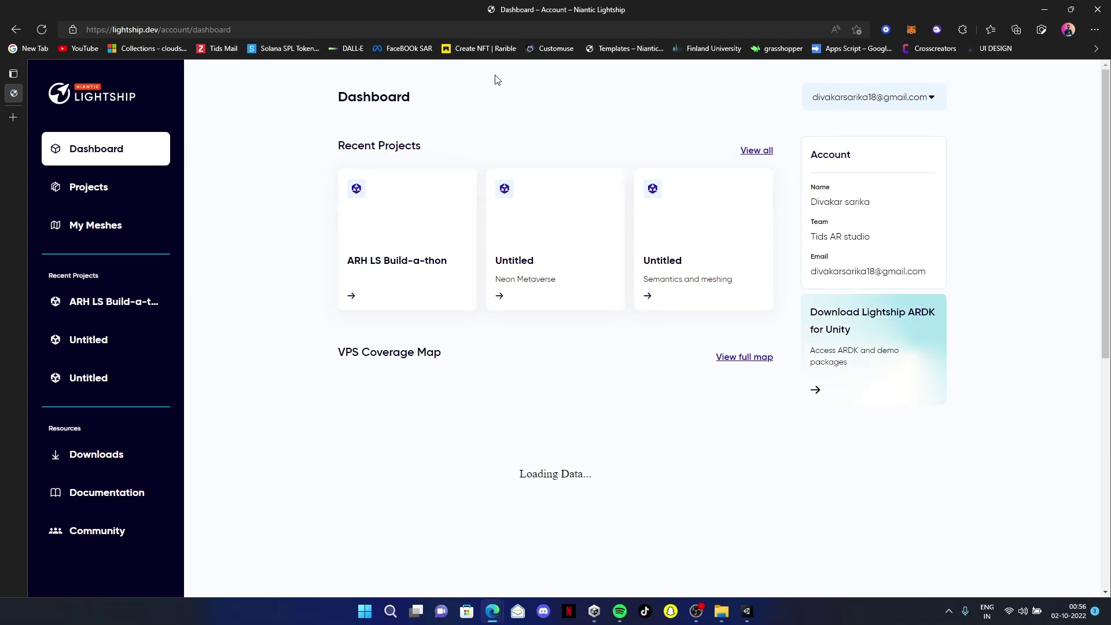
{"action": "left_click_drag", "start_coordinate": [341, 98], "coordinate": [424, 102]}
{"action": "left_click", "coordinate": [423, 102]}
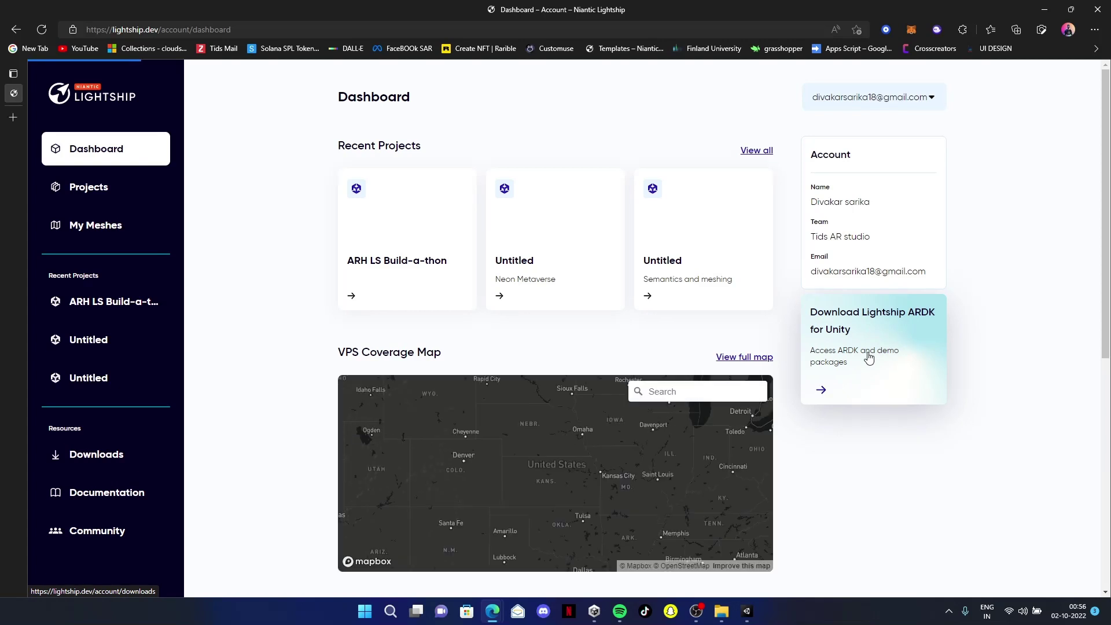
{"action": "left_click", "coordinate": [868, 357]}
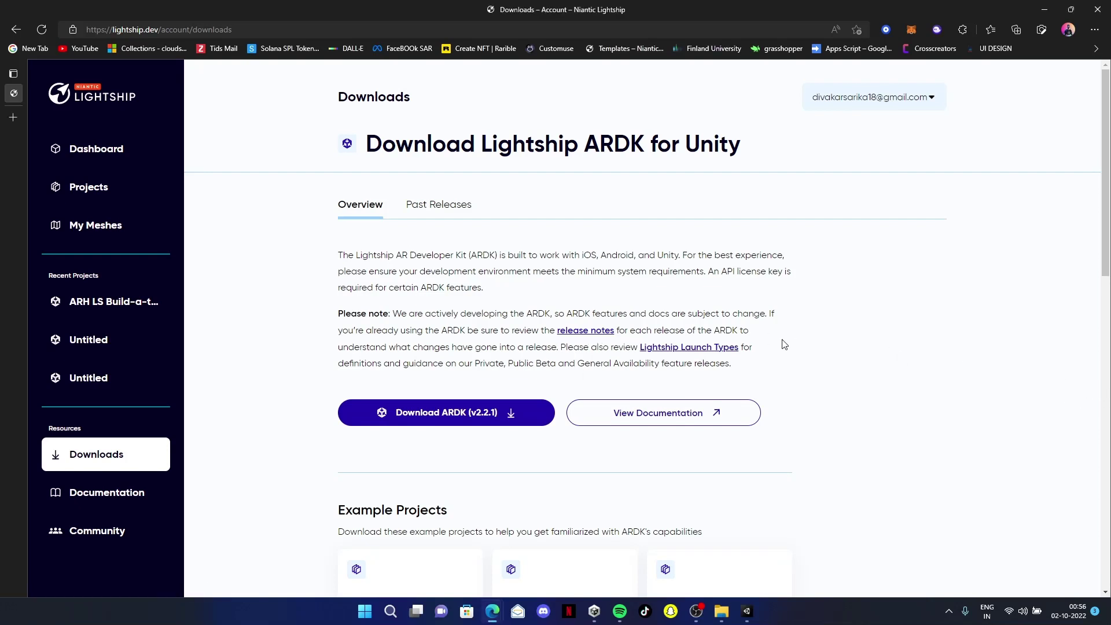
{"action": "scroll", "coordinate": [784, 344], "scroll_direction": "down", "scroll_amount": 3}
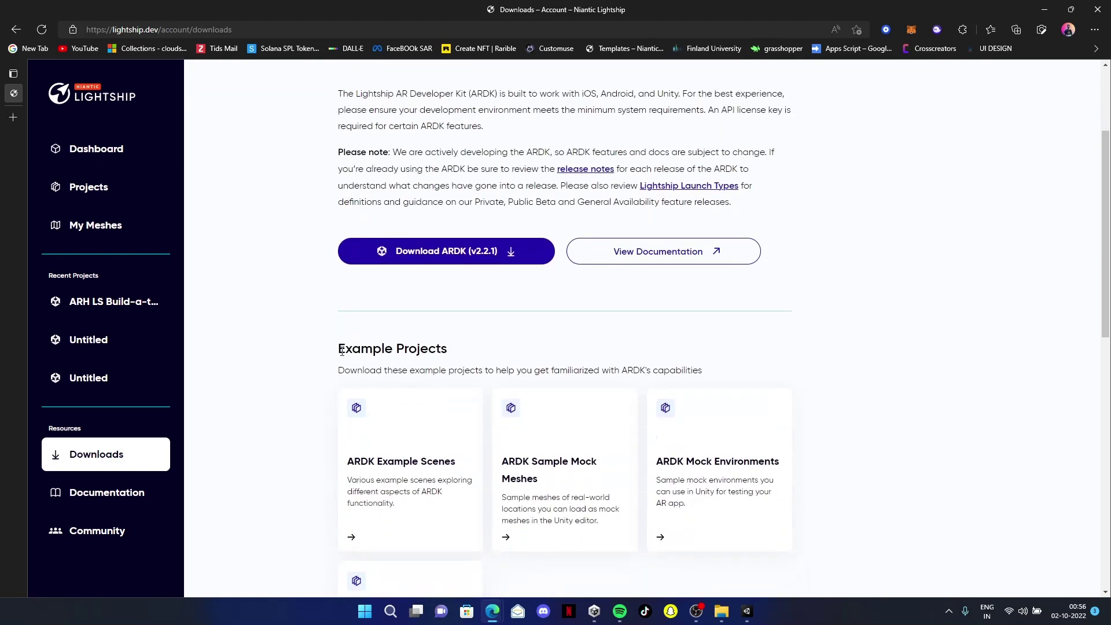
{"action": "left_click_drag", "start_coordinate": [341, 350], "coordinate": [868, 477]}
{"action": "left_click", "coordinate": [867, 463]}
{"action": "scroll", "coordinate": [865, 417], "scroll_direction": "down", "scroll_amount": 3}
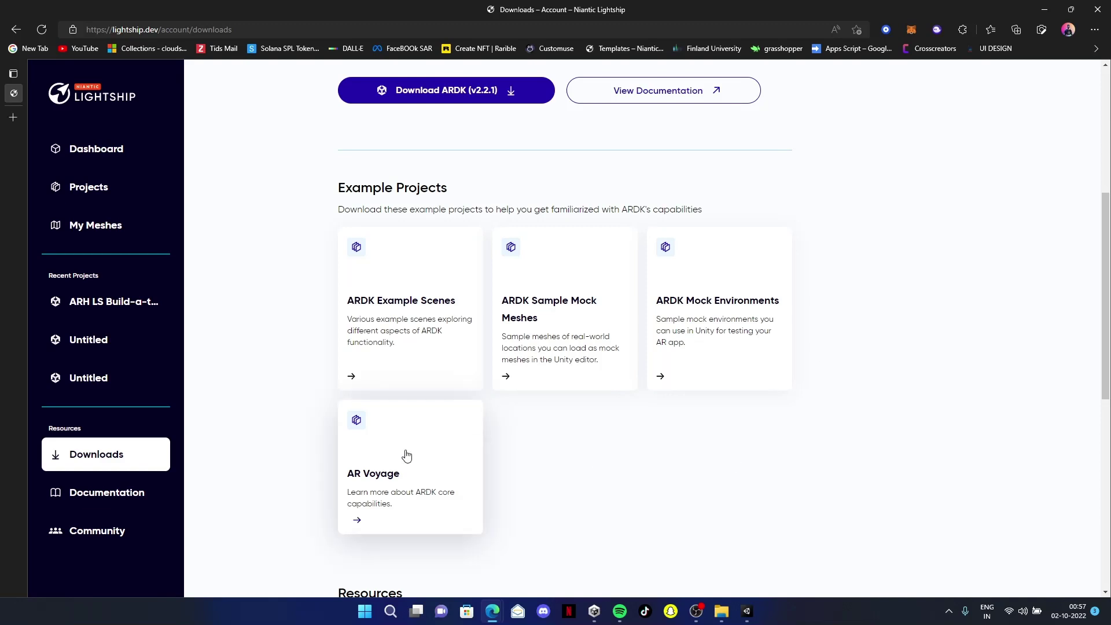
{"action": "scroll", "coordinate": [428, 475], "scroll_direction": "down", "scroll_amount": 1}
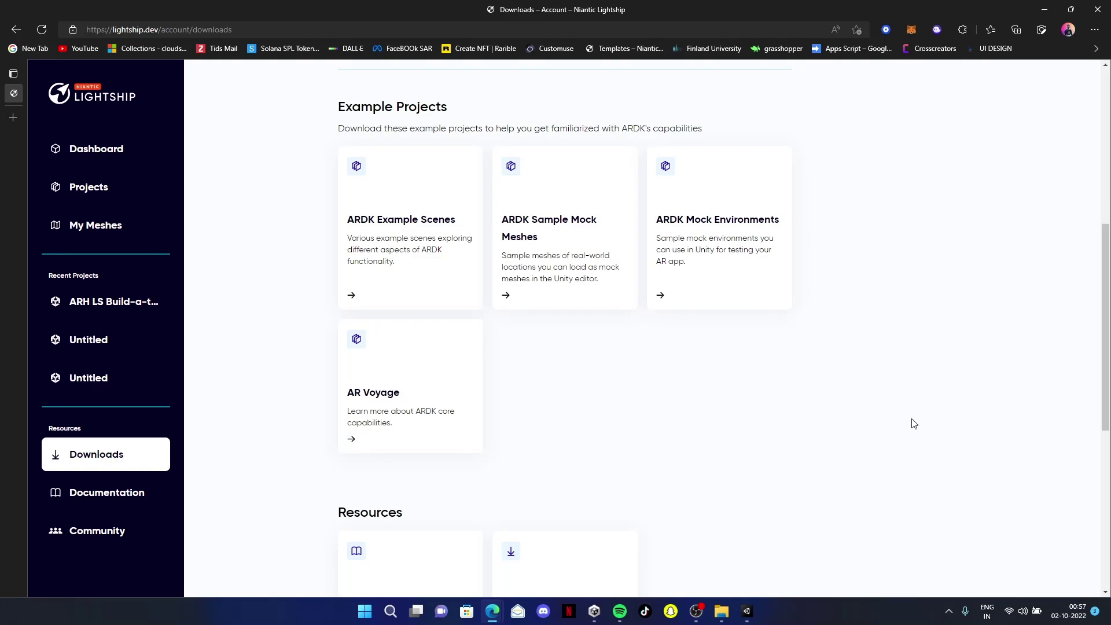
{"action": "scroll", "coordinate": [912, 422], "scroll_direction": "up", "scroll_amount": 6}
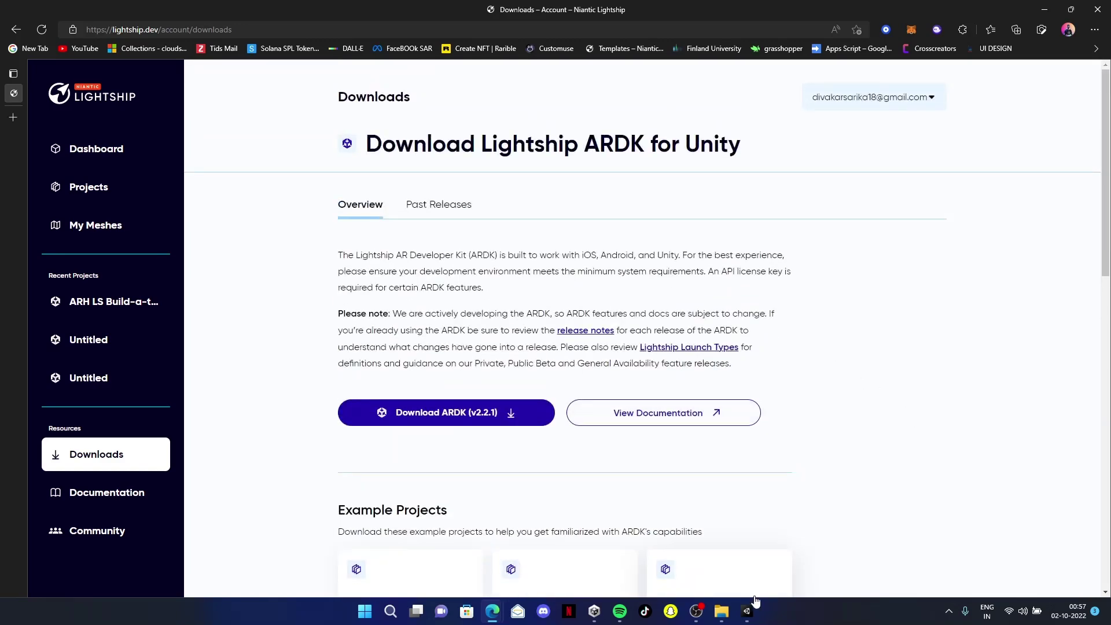
- Switch the project's build platform to Android in Build Settings
{"action": "left_click", "coordinate": [752, 613]}
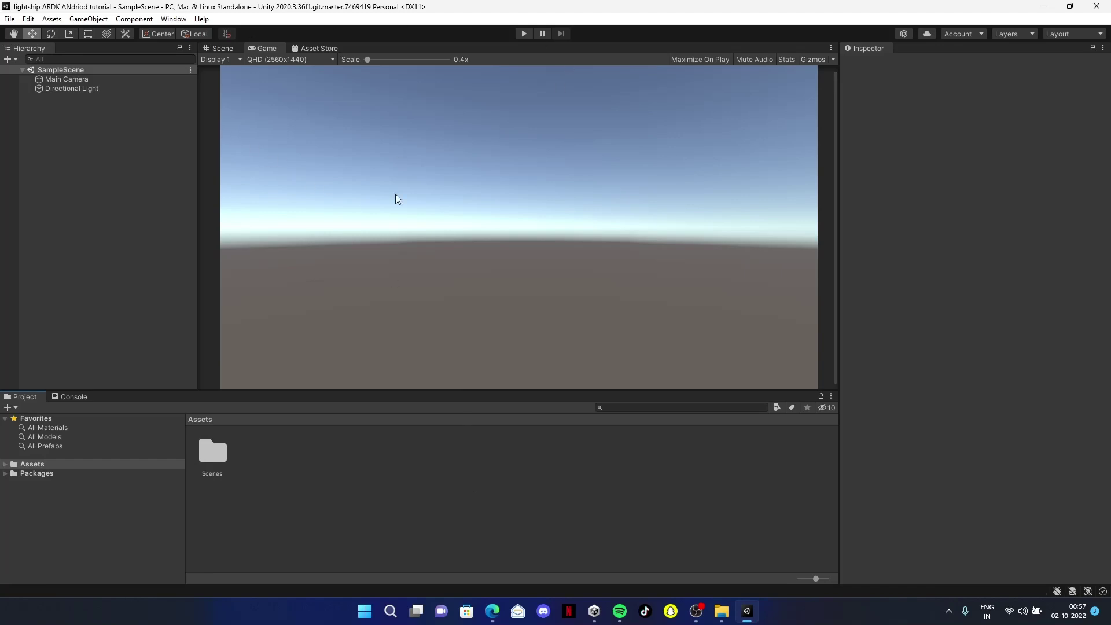
{"action": "left_click", "coordinate": [10, 19]}
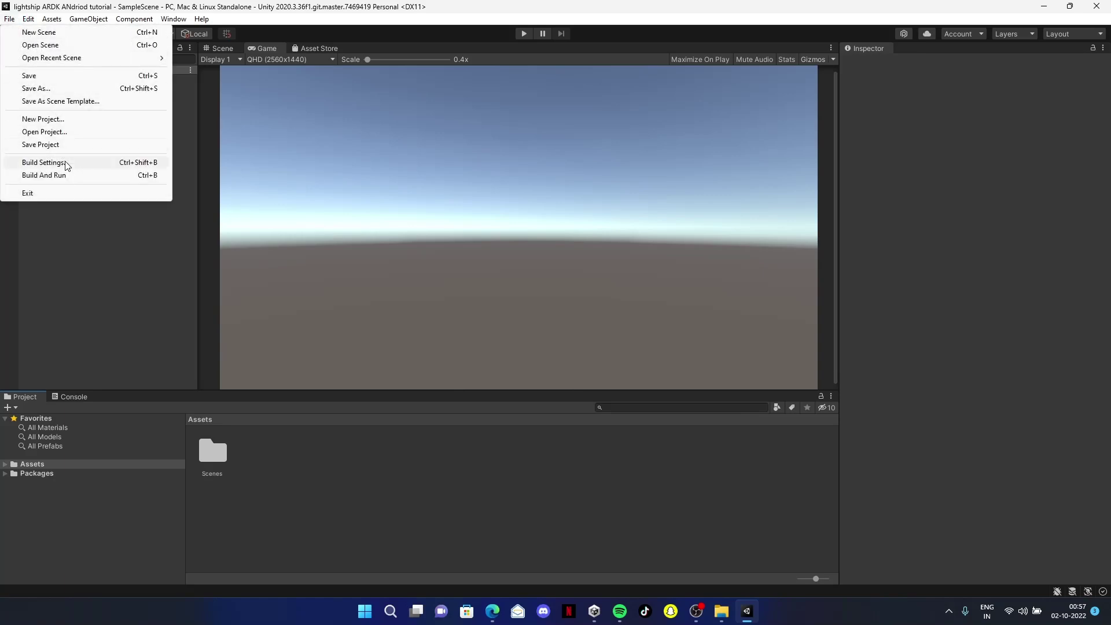
{"action": "left_click", "coordinate": [44, 162]}
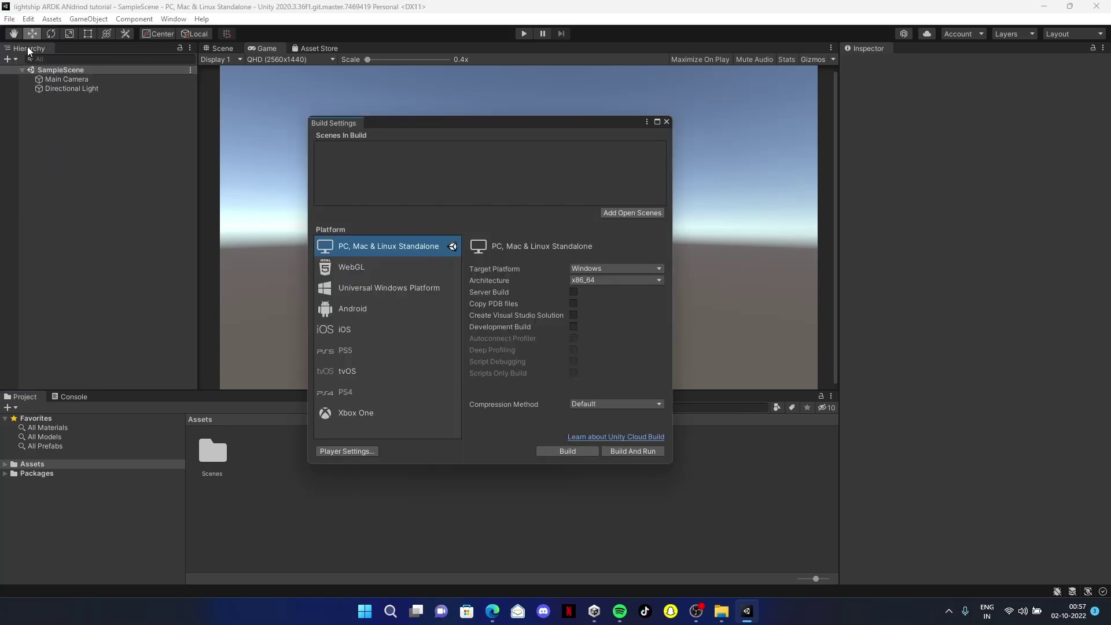
{"action": "left_click", "coordinate": [666, 122]}
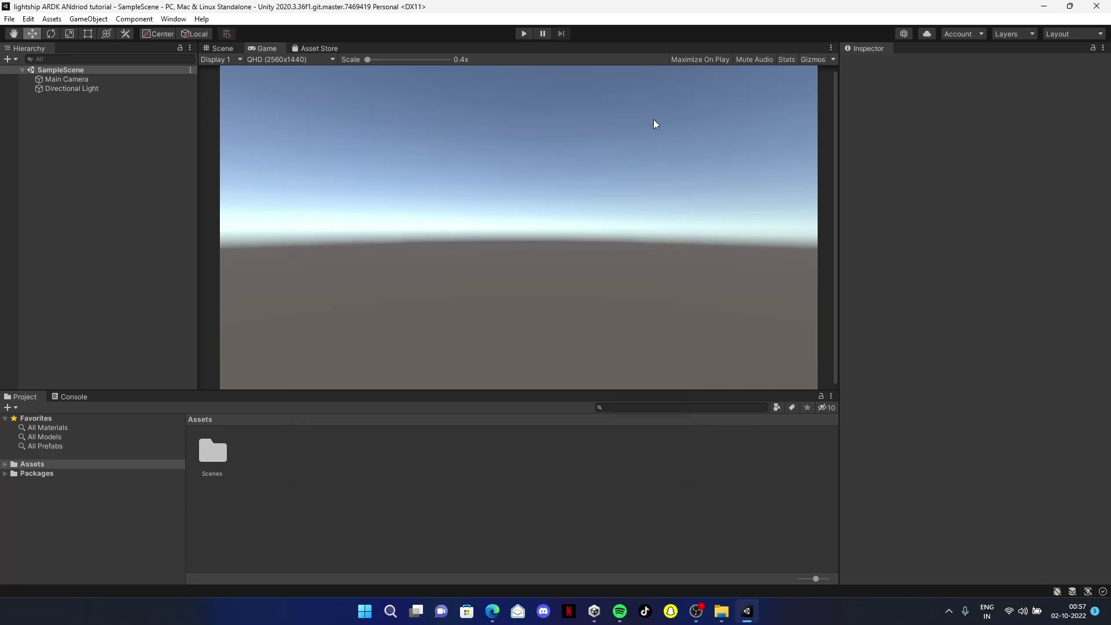
{"action": "left_click", "coordinate": [10, 19]}
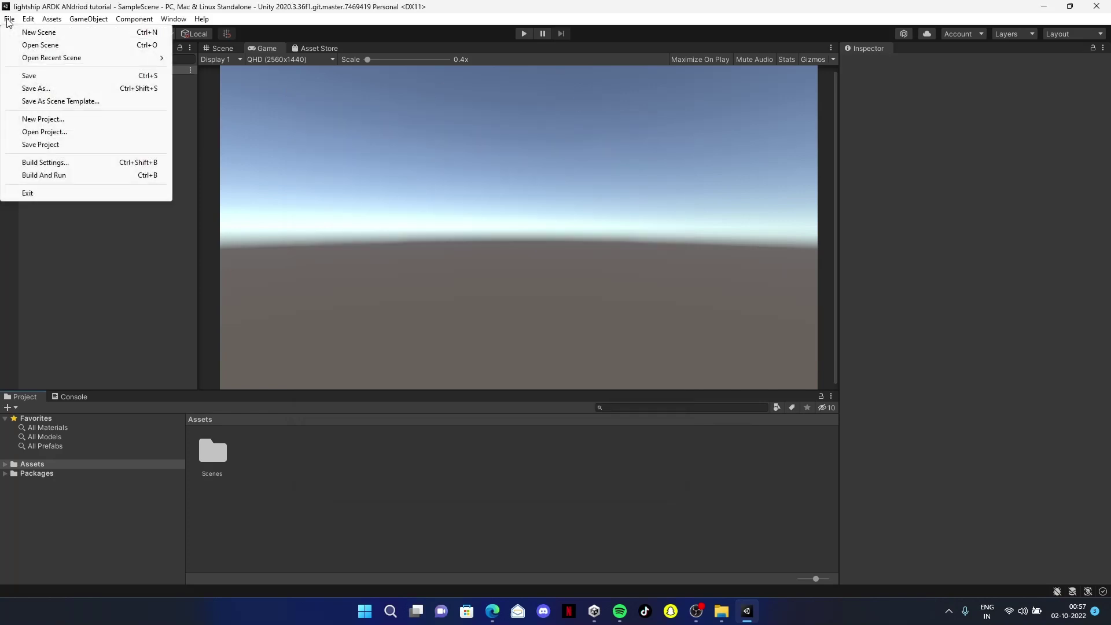
{"action": "left_click", "coordinate": [68, 162]}
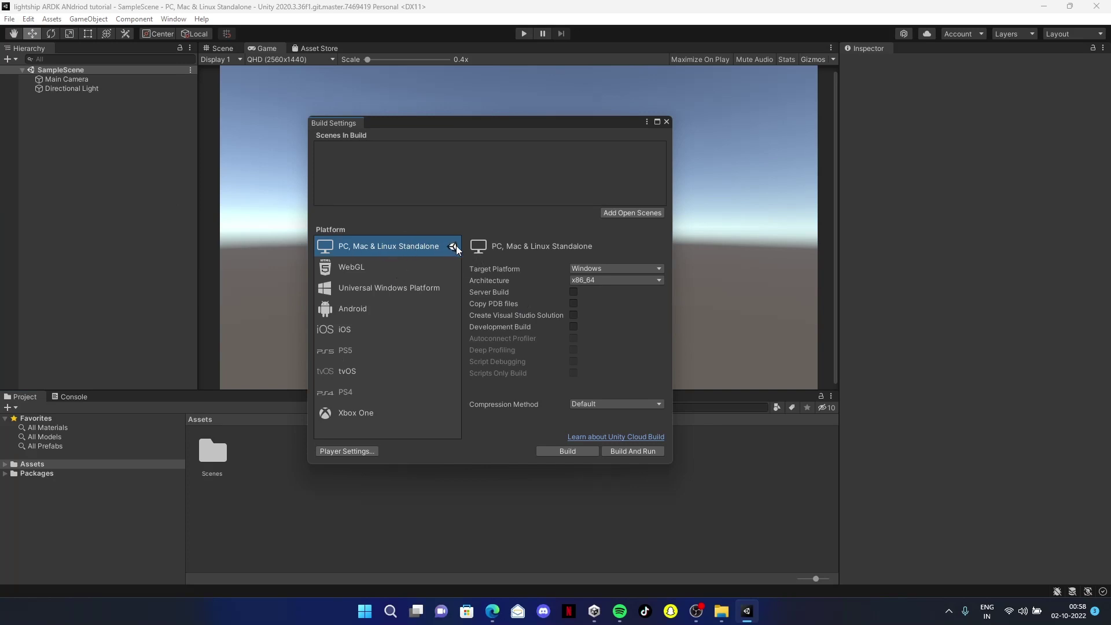
{"action": "left_click", "coordinate": [390, 313]}
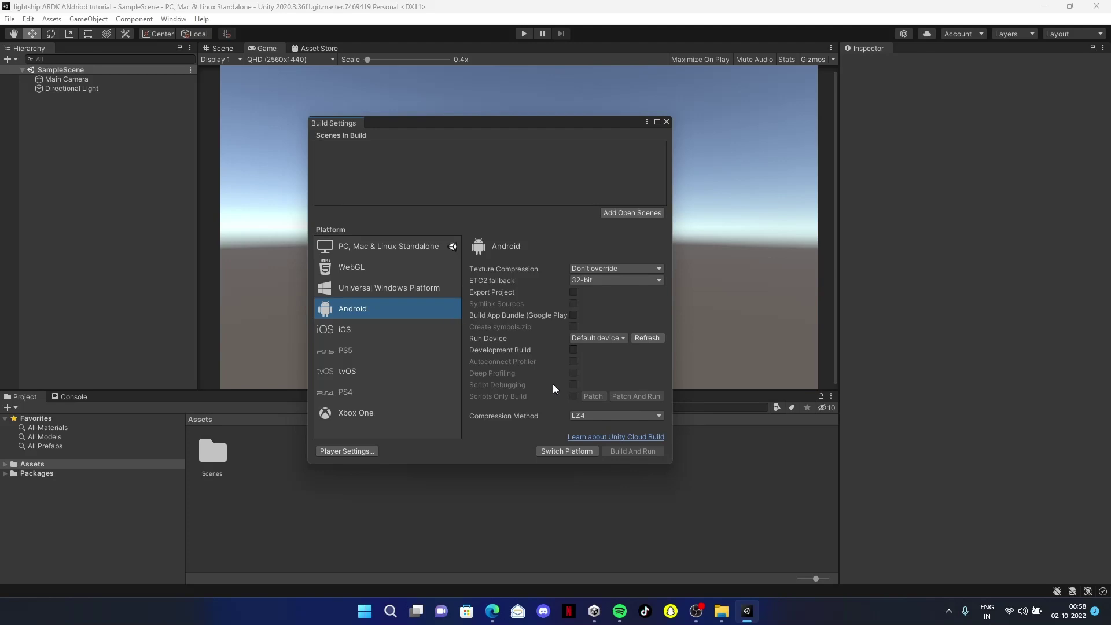
{"action": "left_click", "coordinate": [564, 451]}
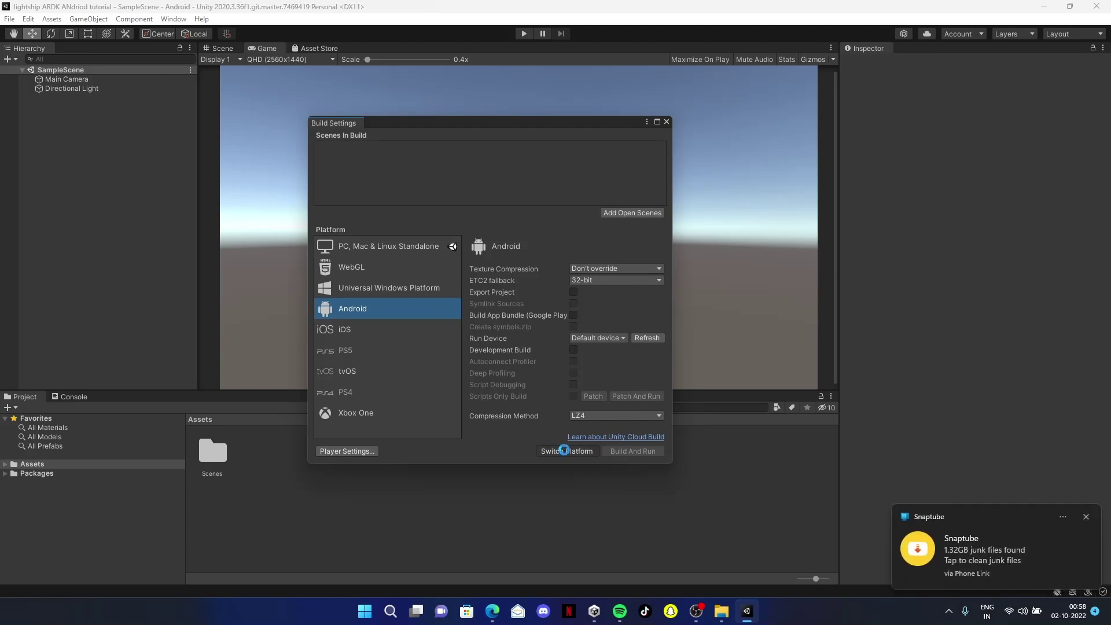
{"action": "left_click", "coordinate": [1088, 516]}
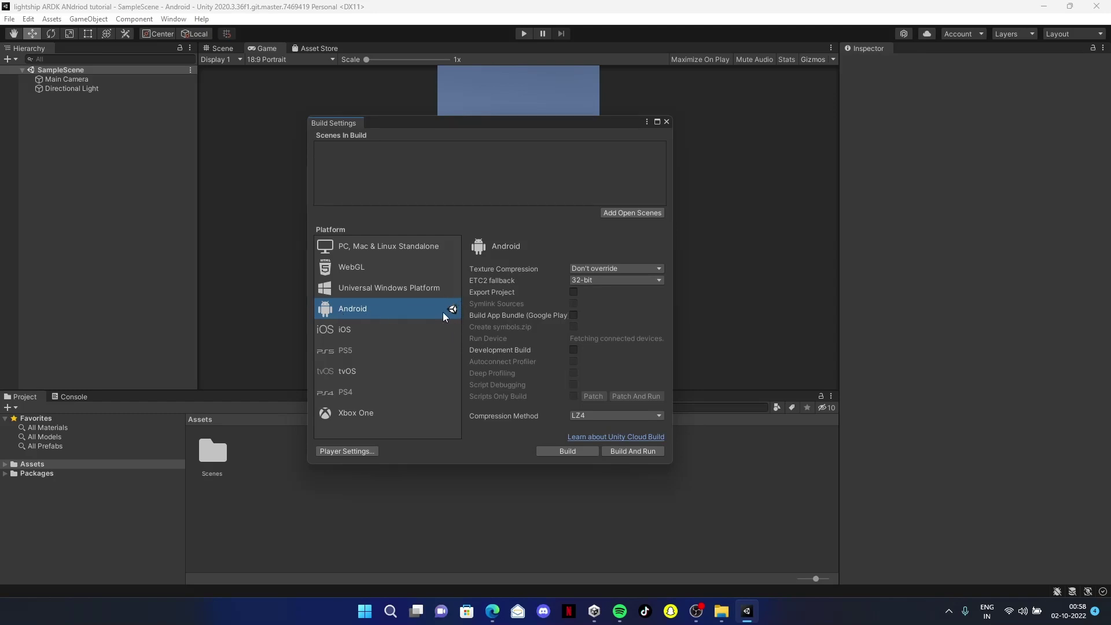
- Import the custom package ardk-2.2.0 from the Downloads folder into Assets
{"action": "left_click", "coordinate": [666, 122]}
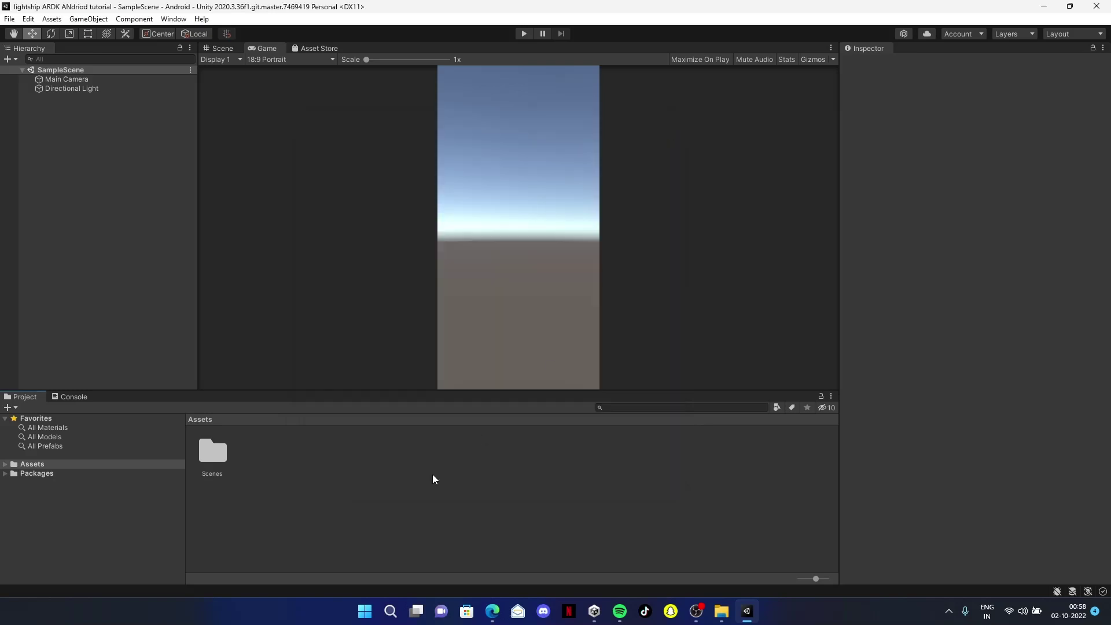
{"action": "right_click", "coordinate": [405, 491]}
{"action": "mouse_move", "coordinate": [472, 303]}
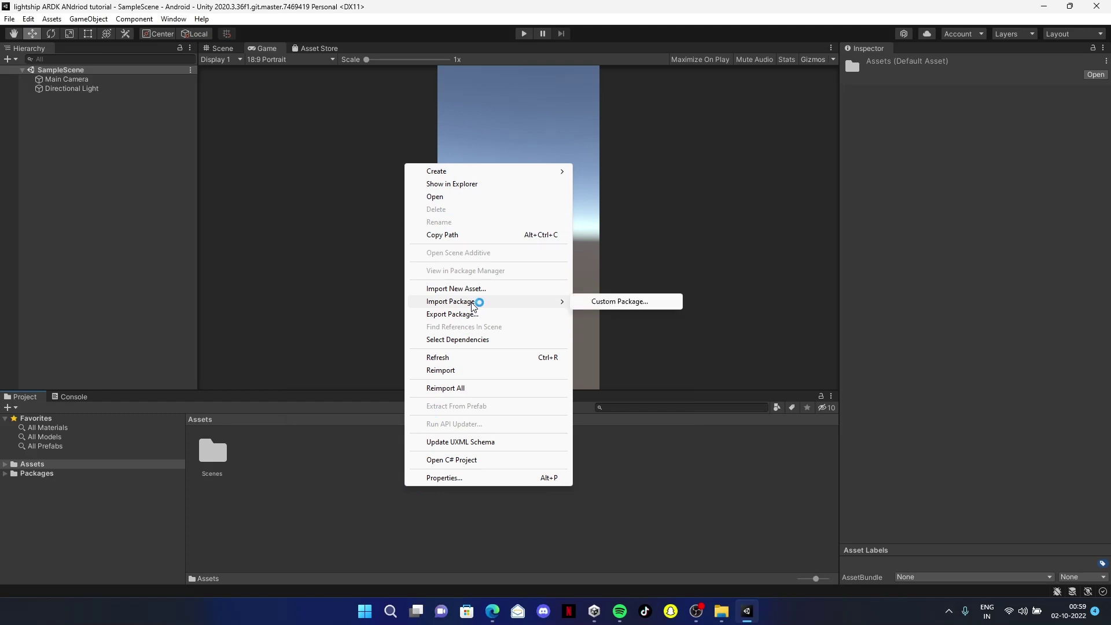
{"action": "left_click", "coordinate": [615, 302]}
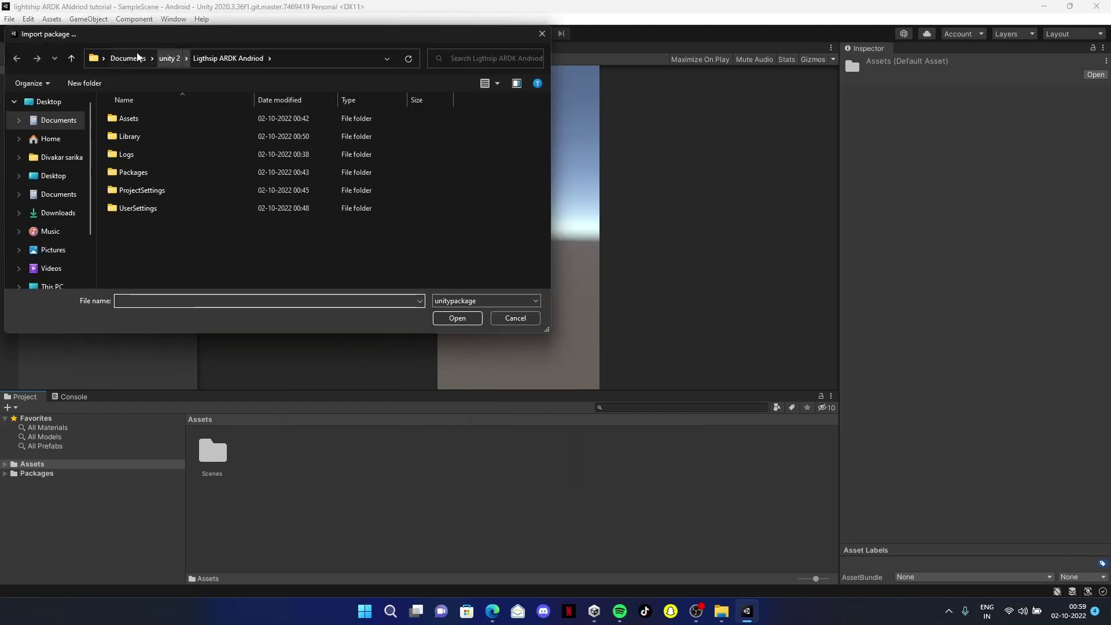
{"action": "left_click", "coordinate": [58, 213]}
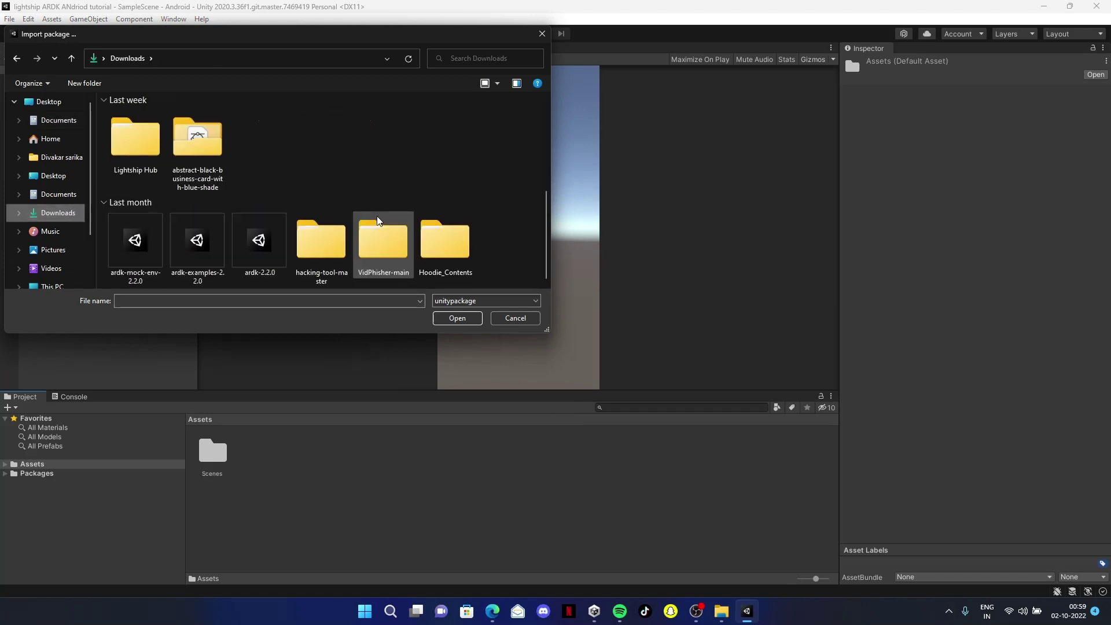
{"action": "left_click", "coordinate": [276, 230]}
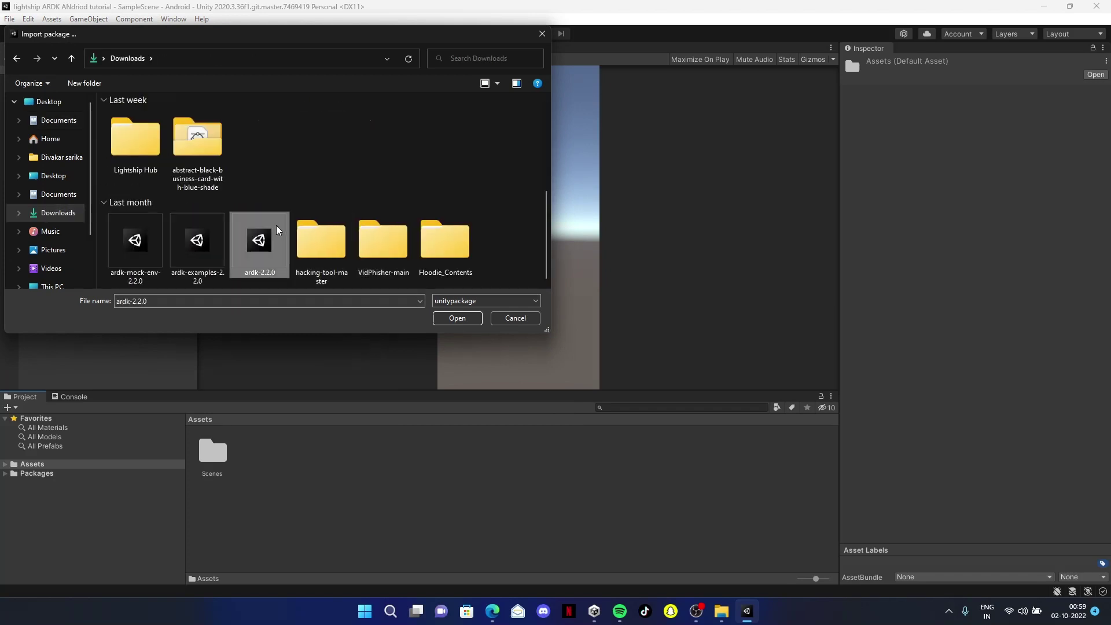
{"action": "left_click", "coordinate": [457, 318]}
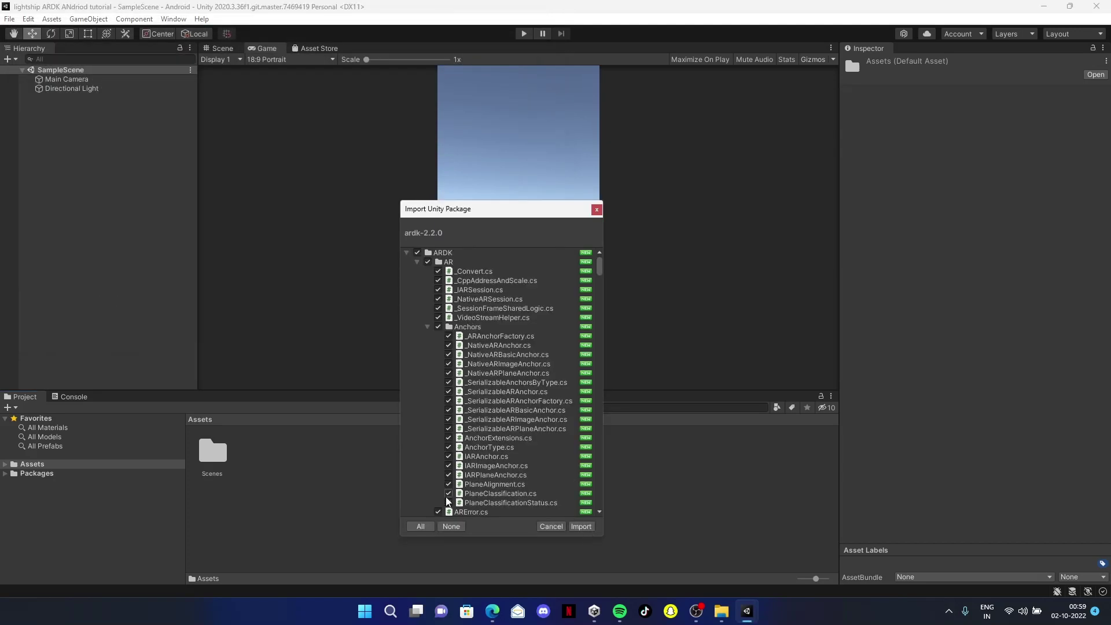
- Import every file of the ardk-2.2.0 package and open the resulting ARDK folder
{"action": "scroll", "coordinate": [449, 377], "scroll_direction": "down", "scroll_amount": 5}
{"action": "scroll", "coordinate": [449, 376], "scroll_direction": "up", "scroll_amount": 5}
{"action": "left_click", "coordinate": [420, 527]}
{"action": "left_click", "coordinate": [581, 527]}
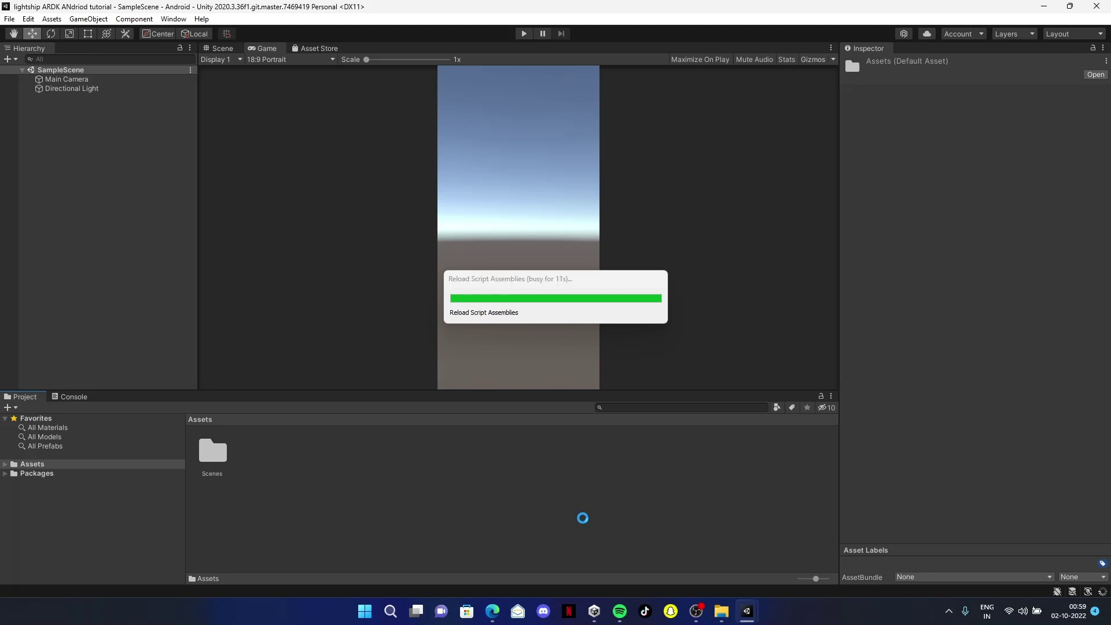
{"action": "double_click", "coordinate": [212, 450]}
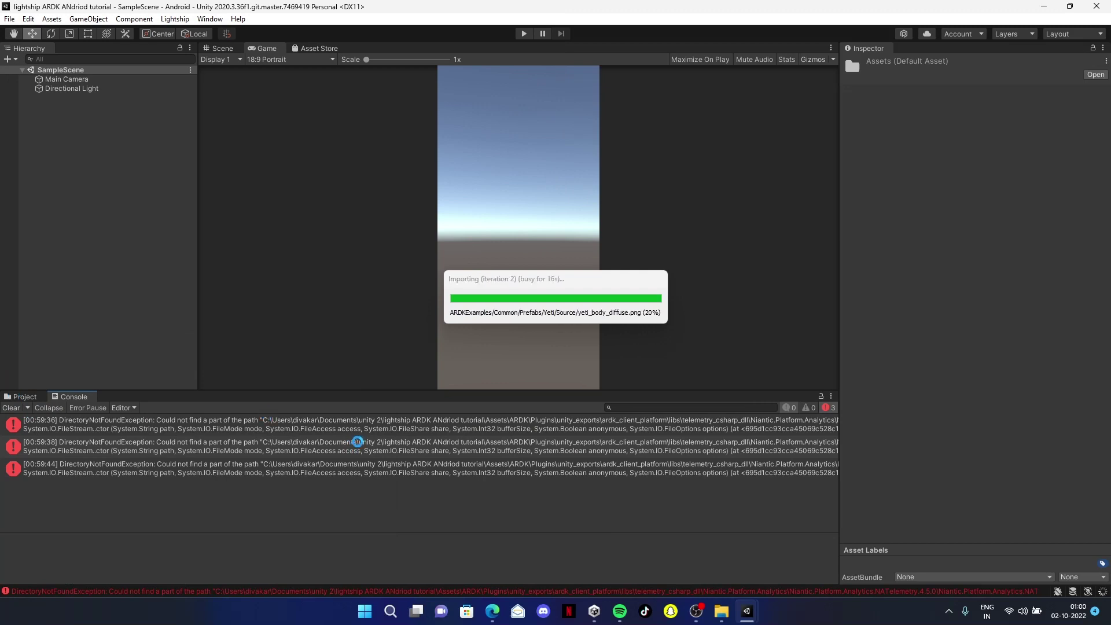
- Open the PongHLAPIDemo scene from Assets/ARDKExamples/PongHLAPI
{"action": "left_click", "coordinate": [73, 396]}
{"action": "left_click", "coordinate": [25, 397]}
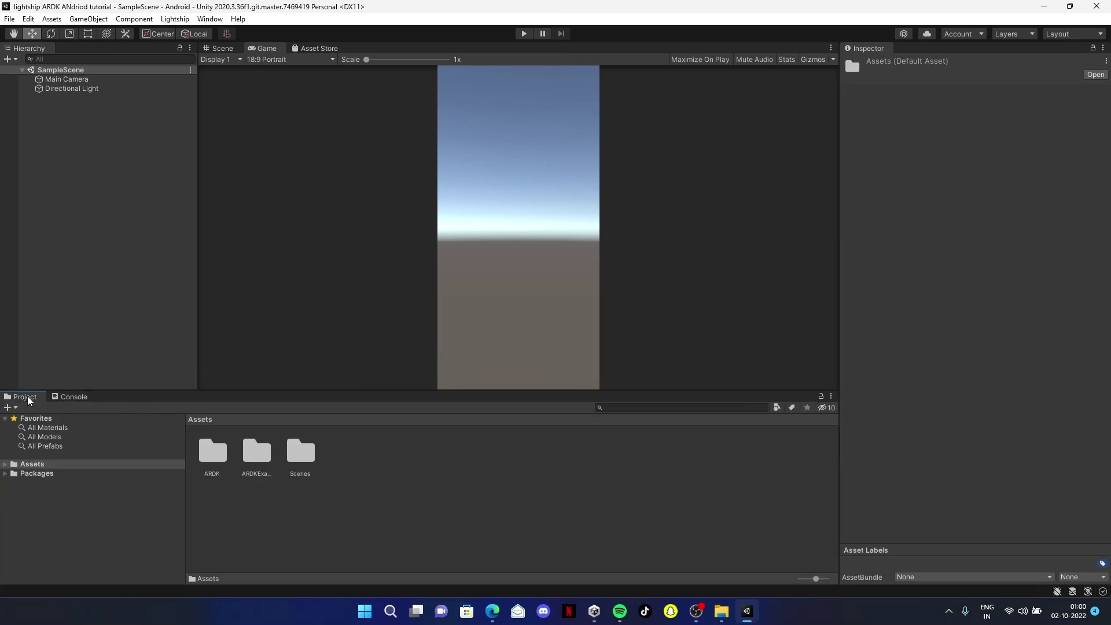
{"action": "left_click", "coordinate": [261, 464]}
{"action": "double_click", "coordinate": [262, 465]}
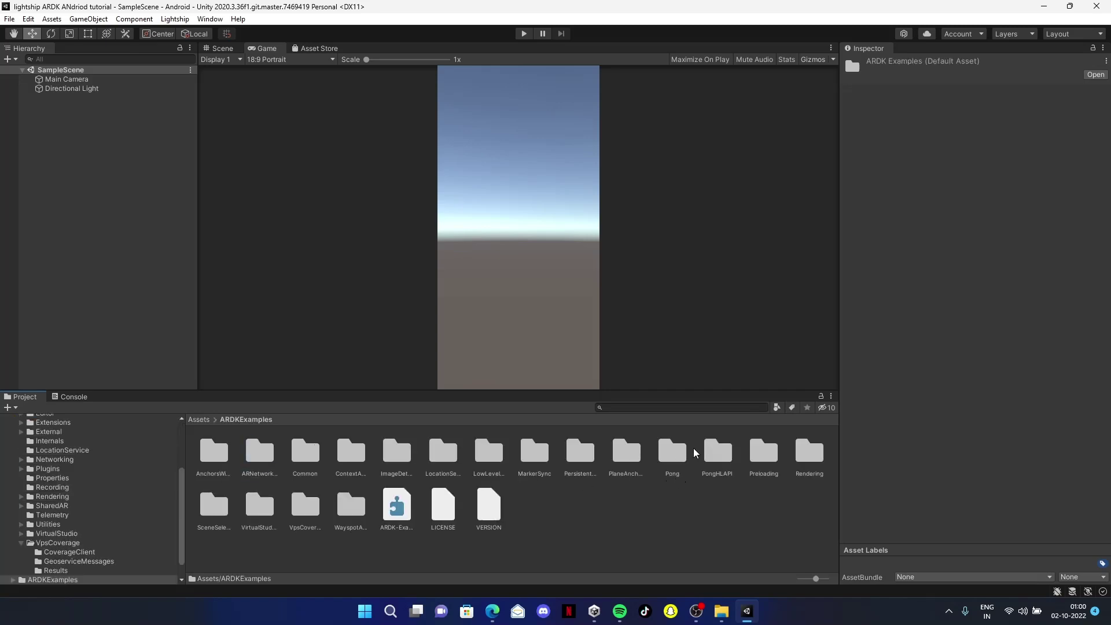
{"action": "double_click", "coordinate": [715, 454]}
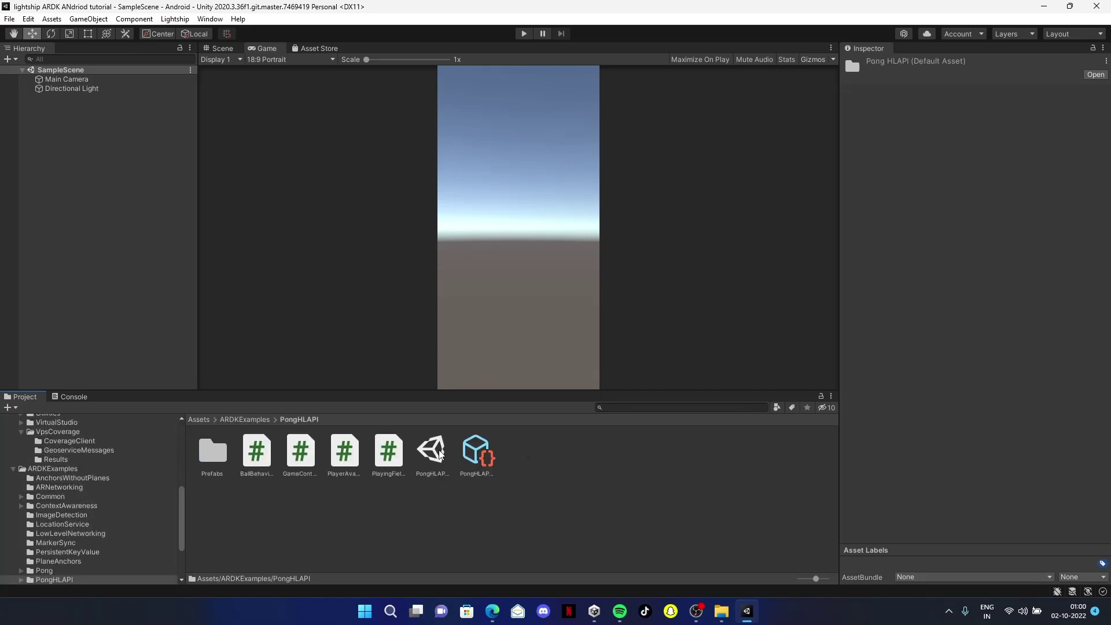
{"action": "left_click", "coordinate": [438, 449]}
{"action": "double_click", "coordinate": [439, 450]}
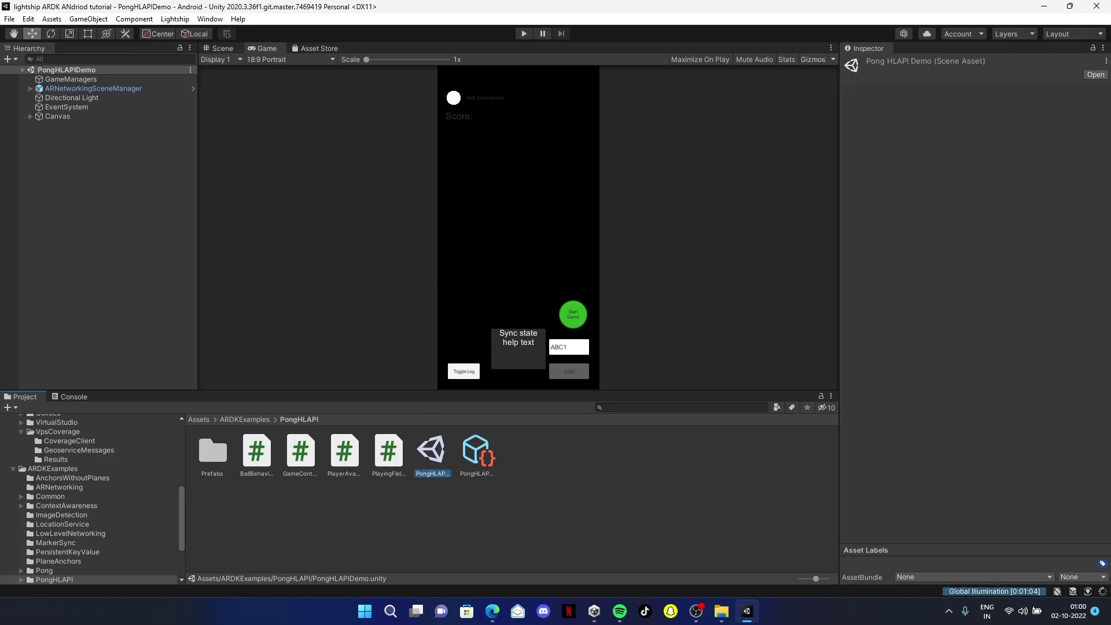
- Add the open PongHLAPIDemo scene to the build's scene list
{"action": "left_click", "coordinate": [9, 18]}
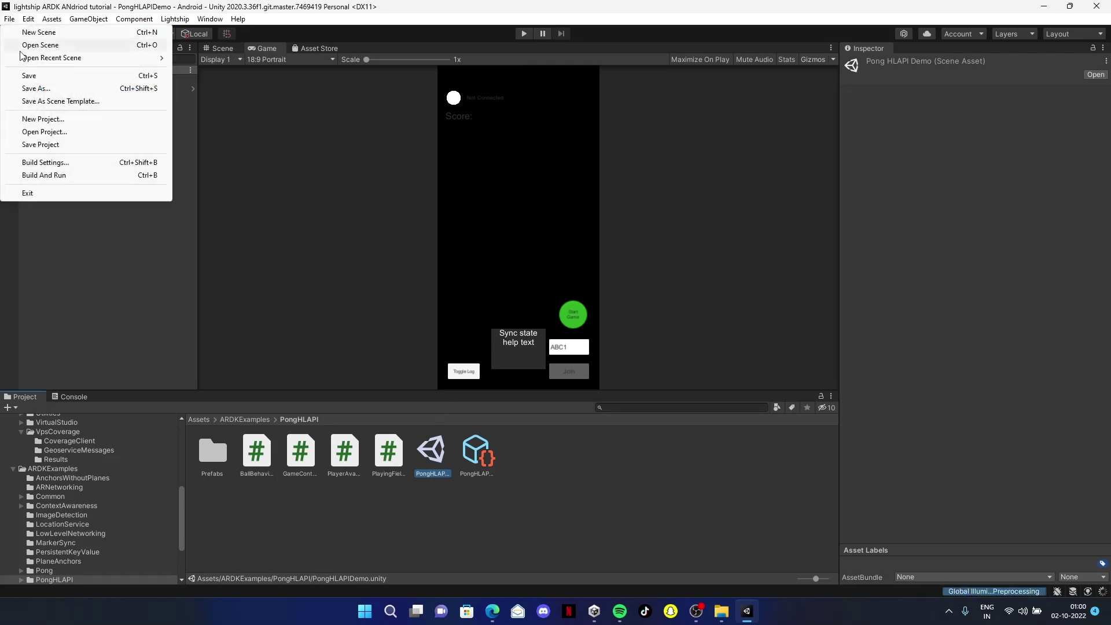
{"action": "left_click", "coordinate": [52, 161]}
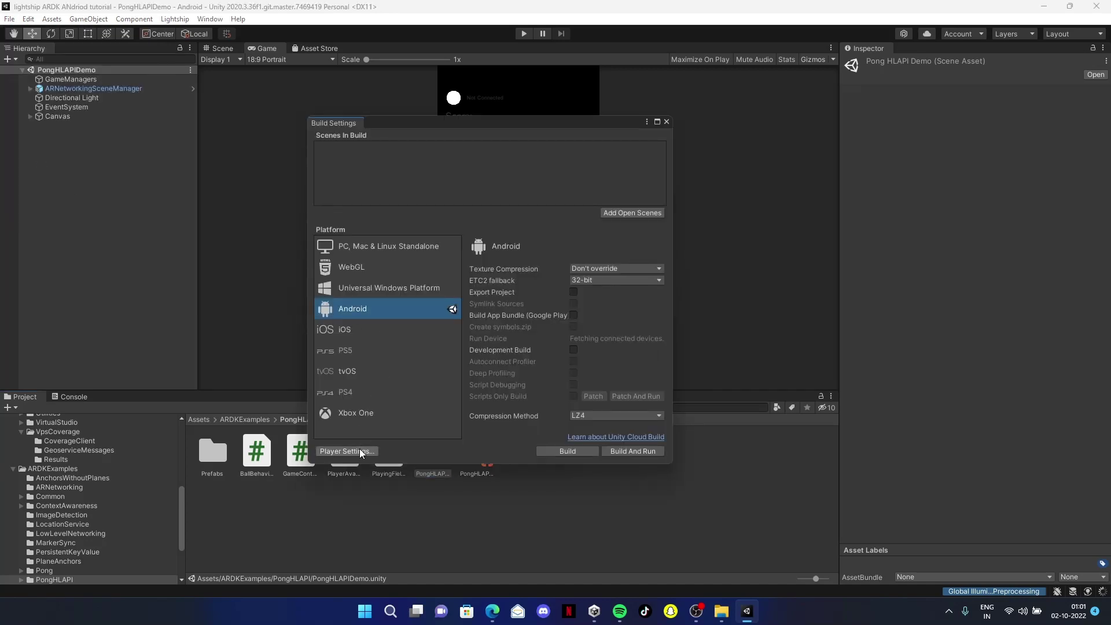
{"action": "left_click", "coordinate": [615, 216]}
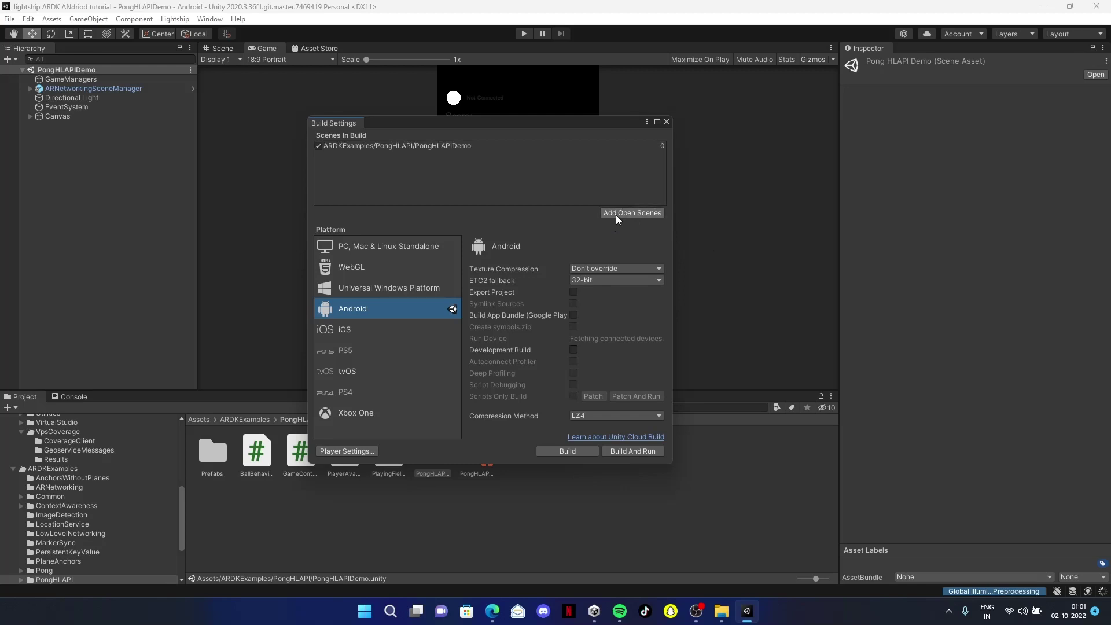
- In Player Settings, set the Default Icon to the NianticLogo texture
{"action": "left_click", "coordinate": [346, 450]}
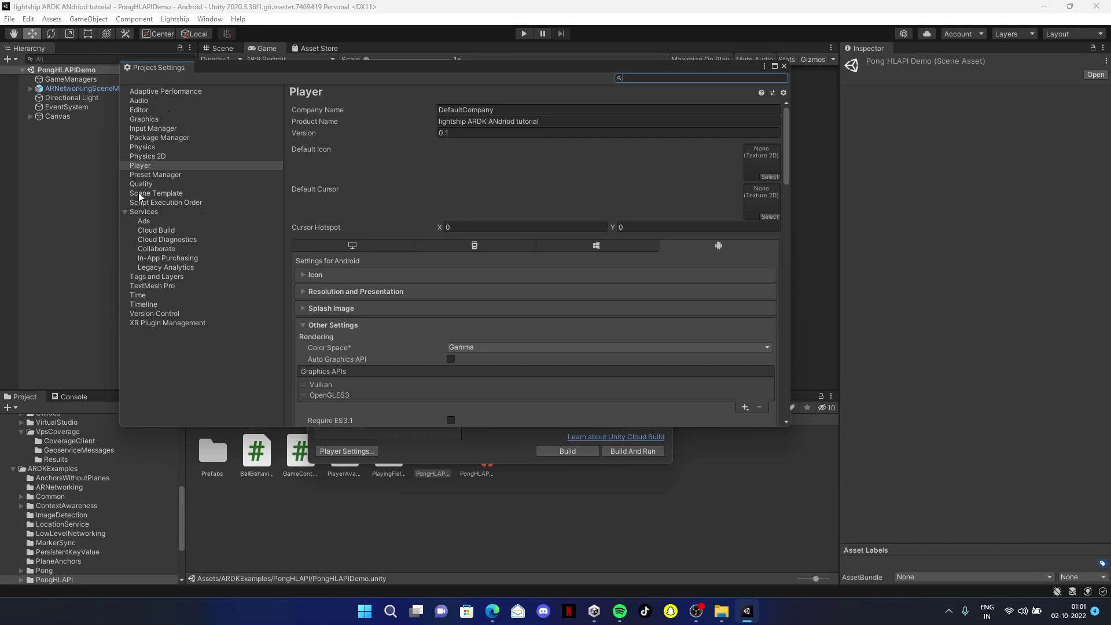
{"action": "left_click", "coordinate": [138, 166]}
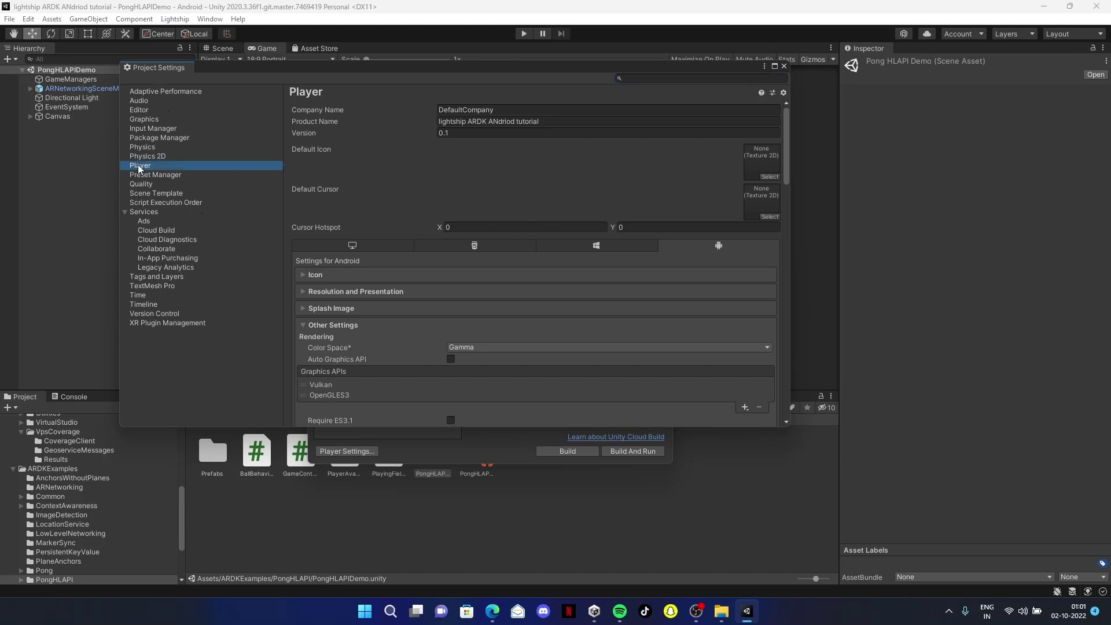
{"action": "left_click", "coordinate": [505, 108]}
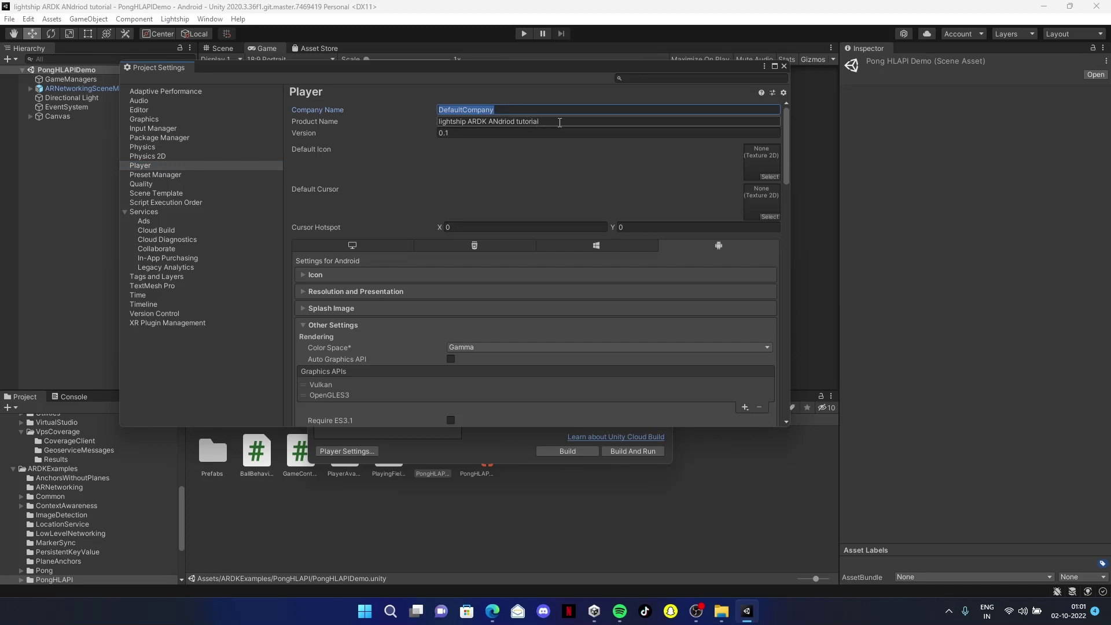
{"action": "double_click", "coordinate": [527, 122]}
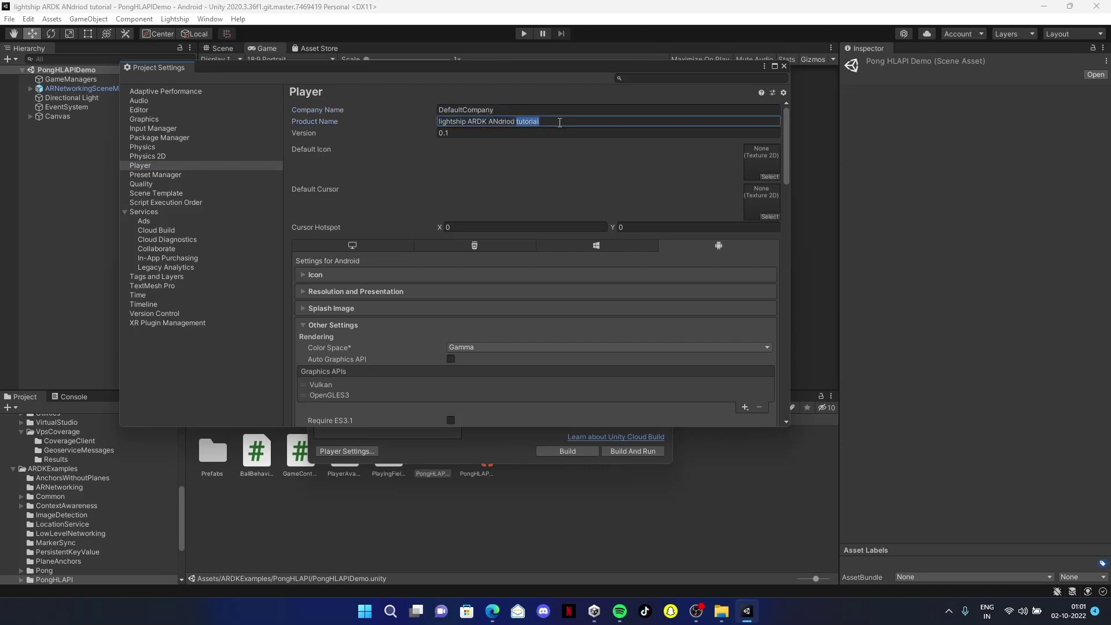
{"action": "left_click", "coordinate": [770, 177]}
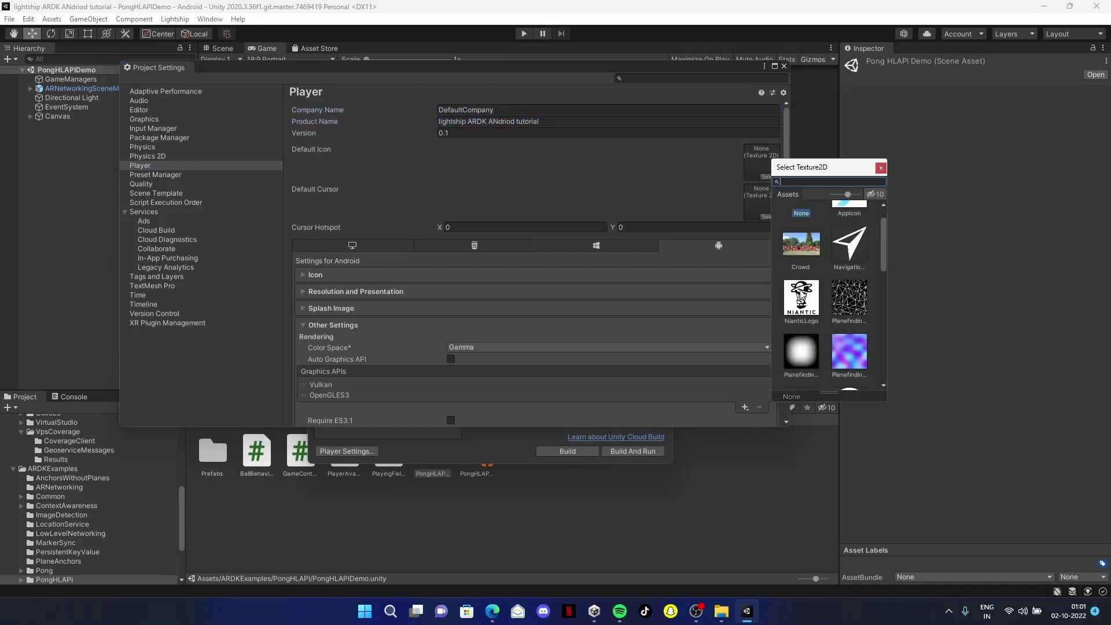
{"action": "left_click", "coordinate": [800, 297]}
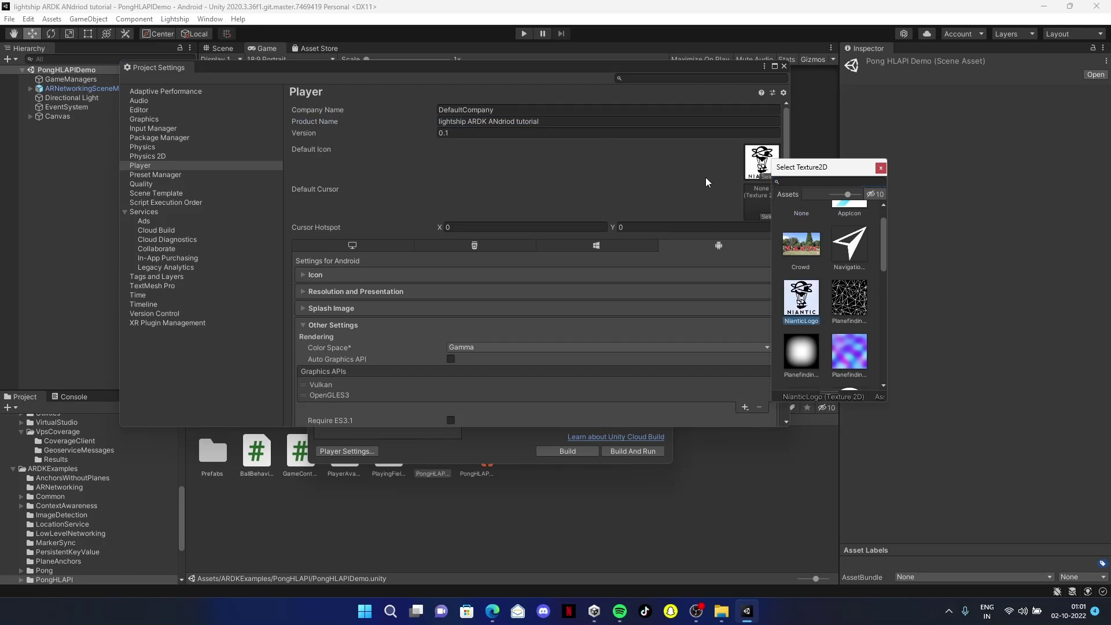
{"action": "left_click", "coordinate": [670, 172]}
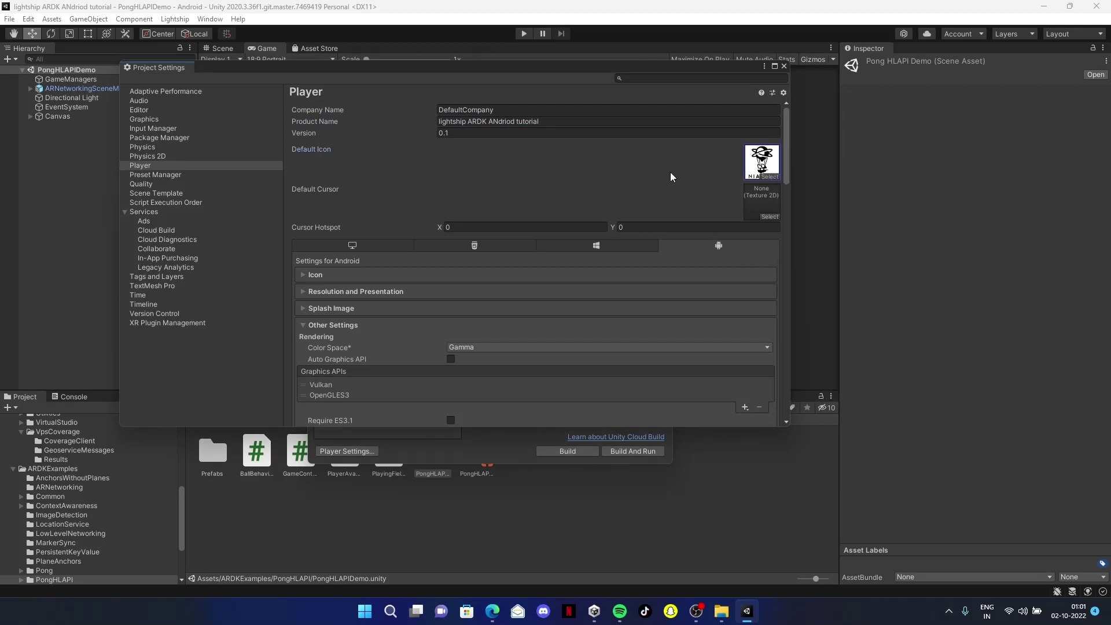
- Remove Vulkan from the Graphics APIs and add OpenGLES2 below OpenGLES3
{"action": "scroll", "coordinate": [670, 172], "scroll_direction": "down", "scroll_amount": 3}
{"action": "scroll", "coordinate": [670, 172], "scroll_direction": "down", "scroll_amount": 3}
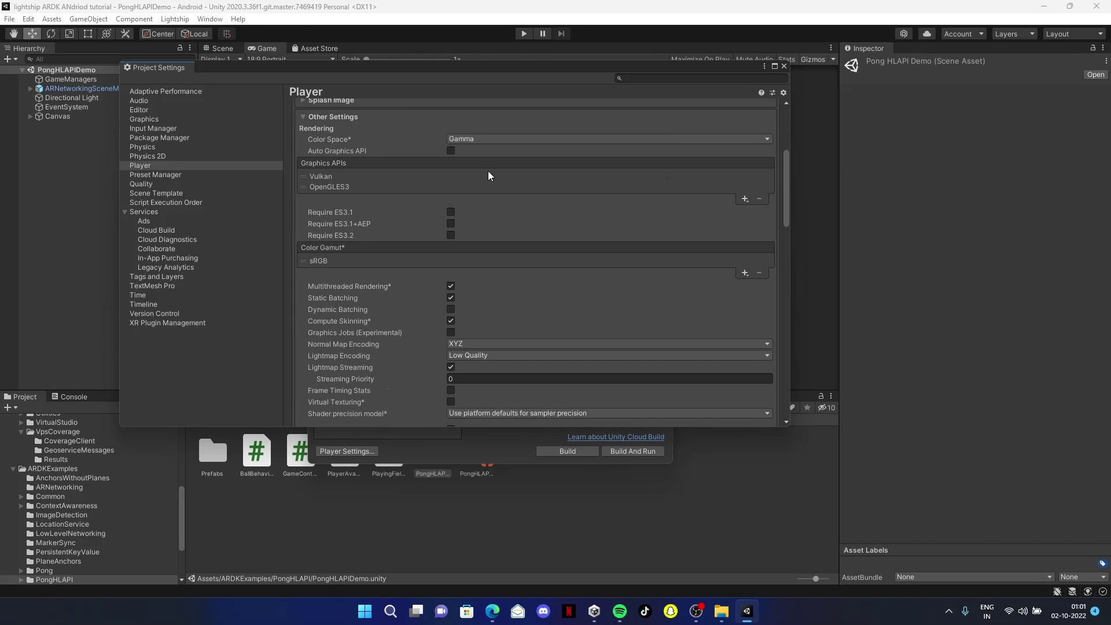
{"action": "left_click", "coordinate": [325, 177]}
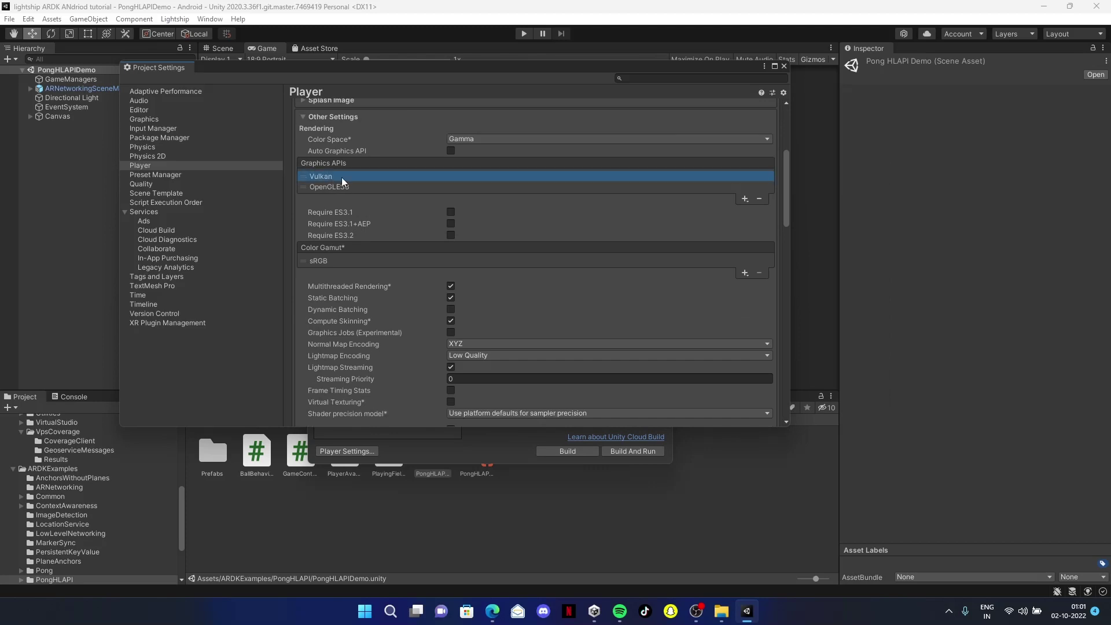
{"action": "left_click", "coordinate": [759, 200]}
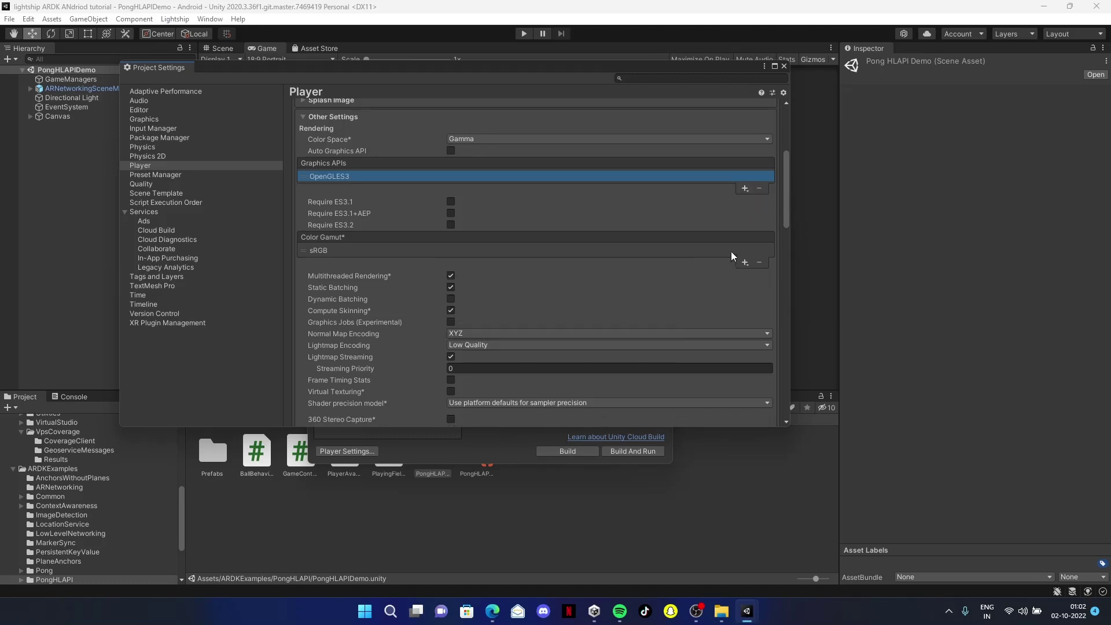
{"action": "left_click", "coordinate": [744, 189]}
{"action": "left_click", "coordinate": [755, 213]}
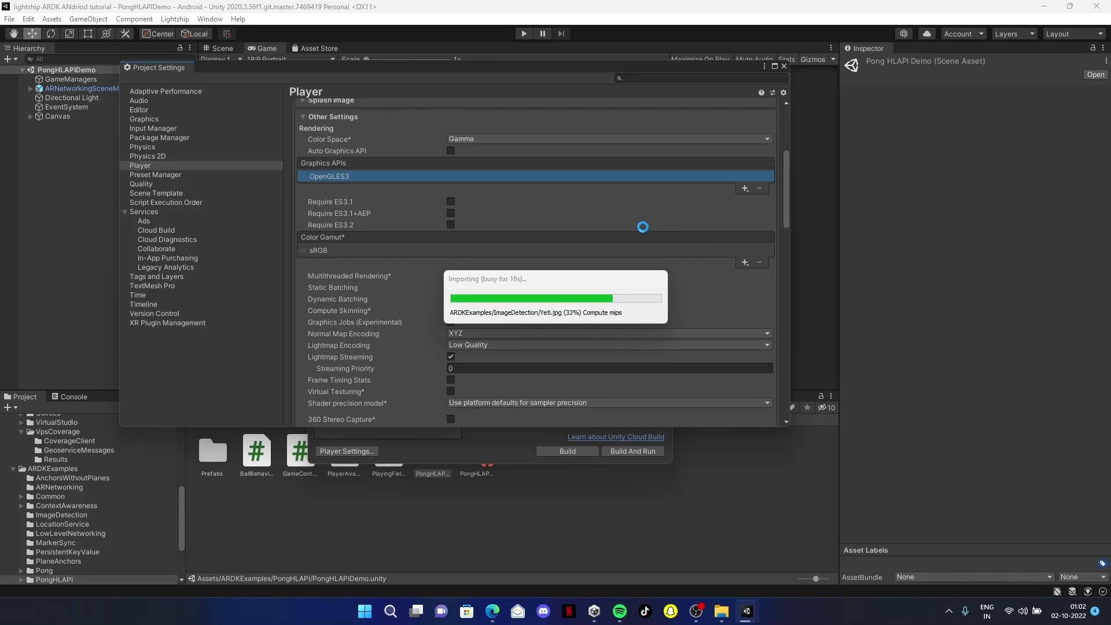
{"action": "scroll", "coordinate": [642, 227], "scroll_direction": "down", "scroll_amount": 2}
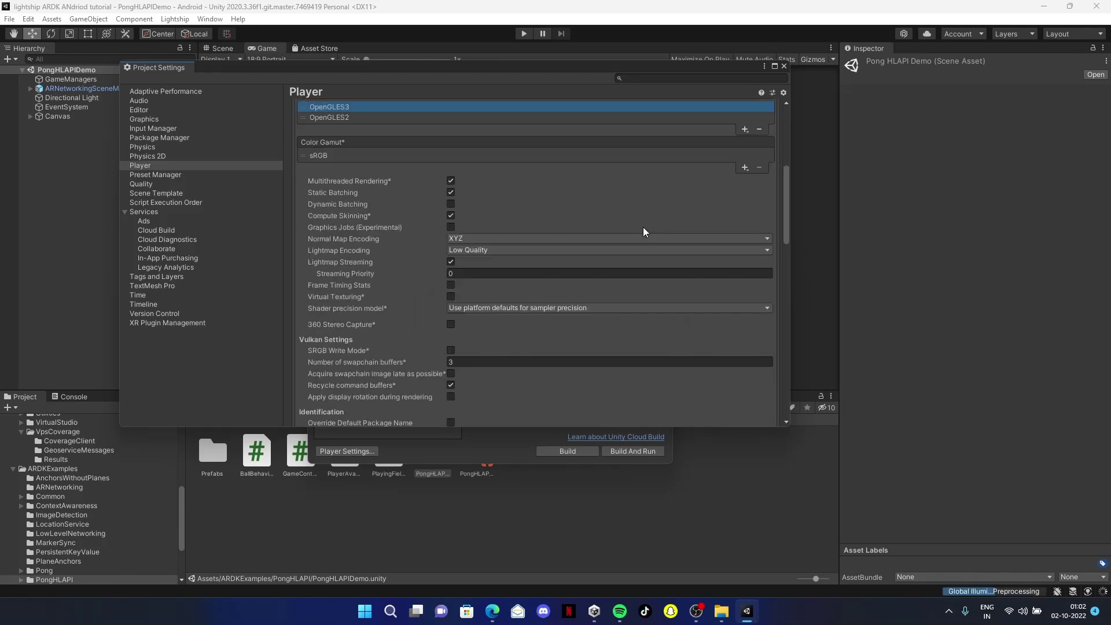
{"action": "scroll", "coordinate": [643, 227], "scroll_direction": "down", "scroll_amount": 3}
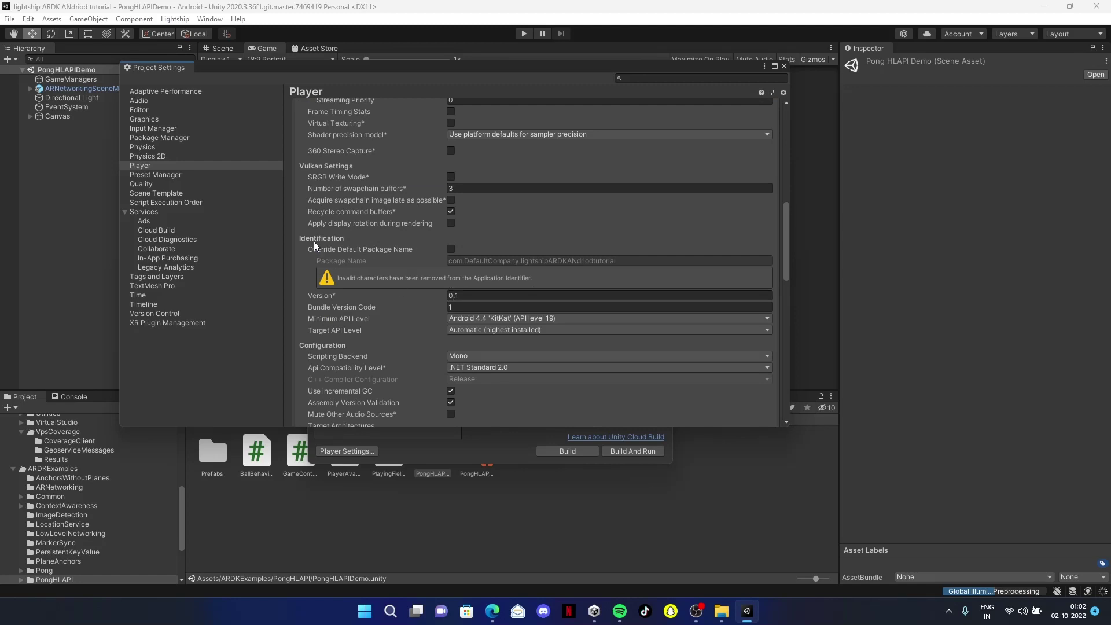
- Set minimum API level Android 7.1 Nougat (API 25), IL2CPP backend, and ARM64 architecture
{"action": "left_click", "coordinate": [485, 317]}
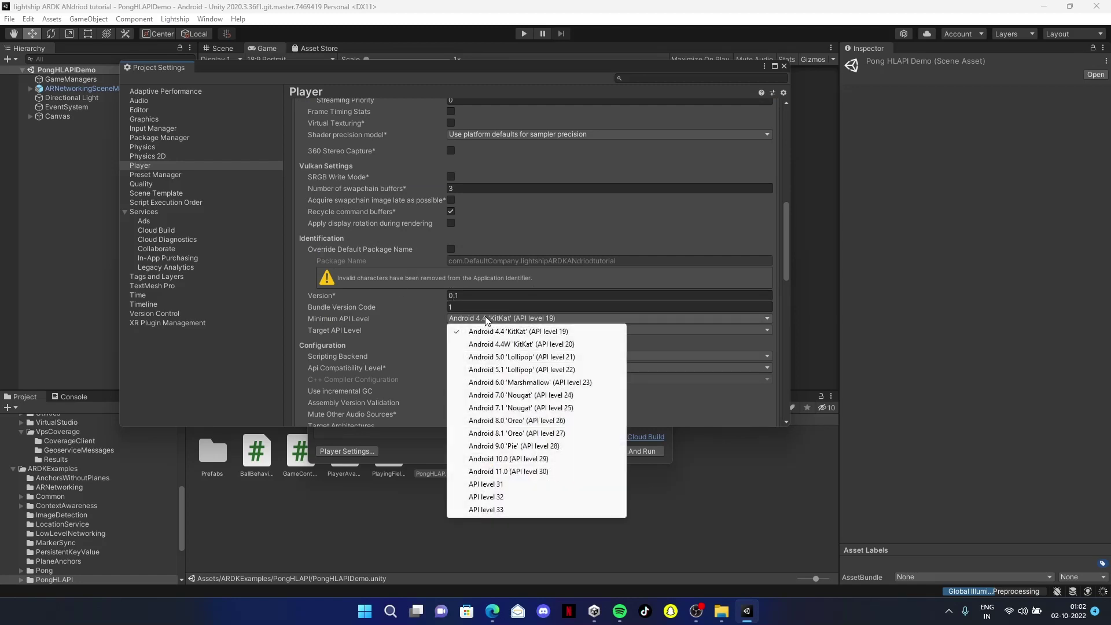
{"action": "left_click", "coordinate": [546, 409]}
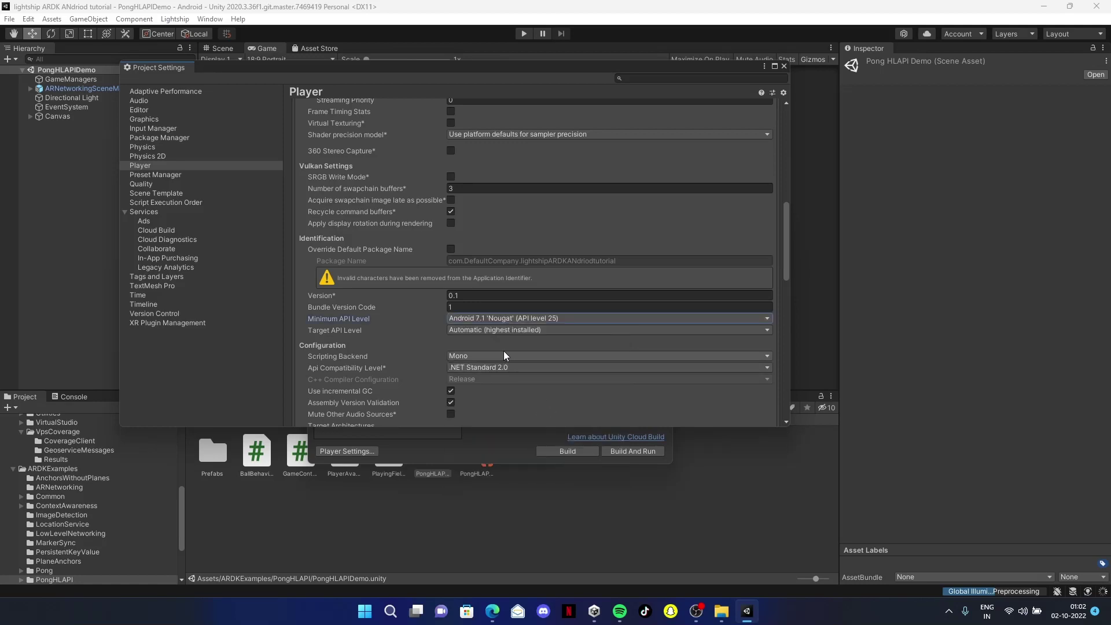
{"action": "scroll", "coordinate": [505, 354], "scroll_direction": "down", "scroll_amount": 2}
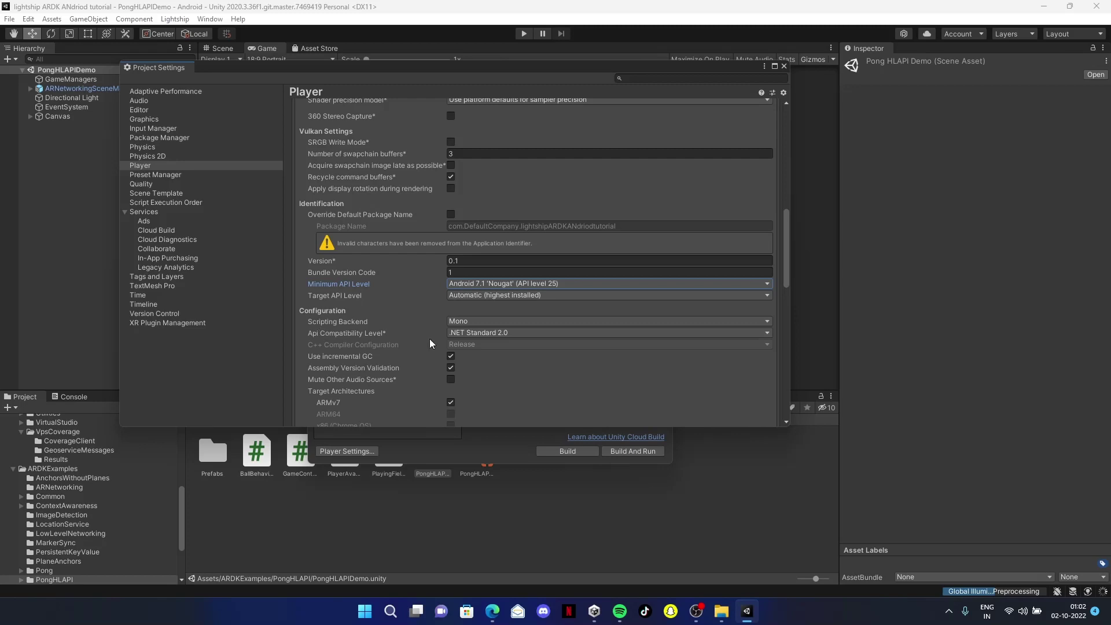
{"action": "left_click", "coordinate": [453, 324]}
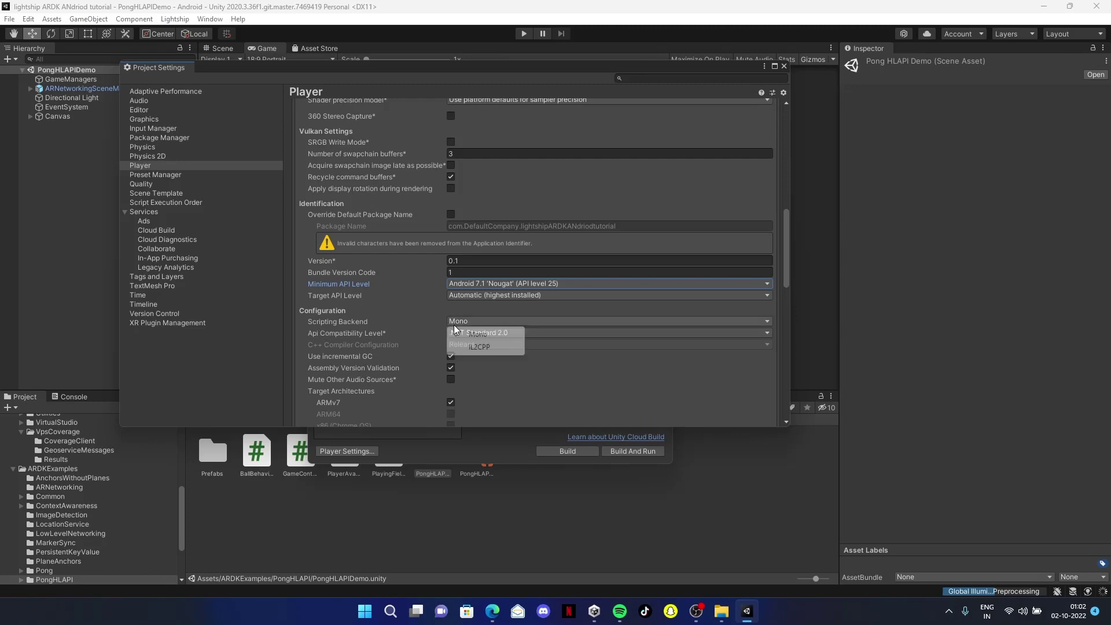
{"action": "left_click", "coordinate": [480, 351]}
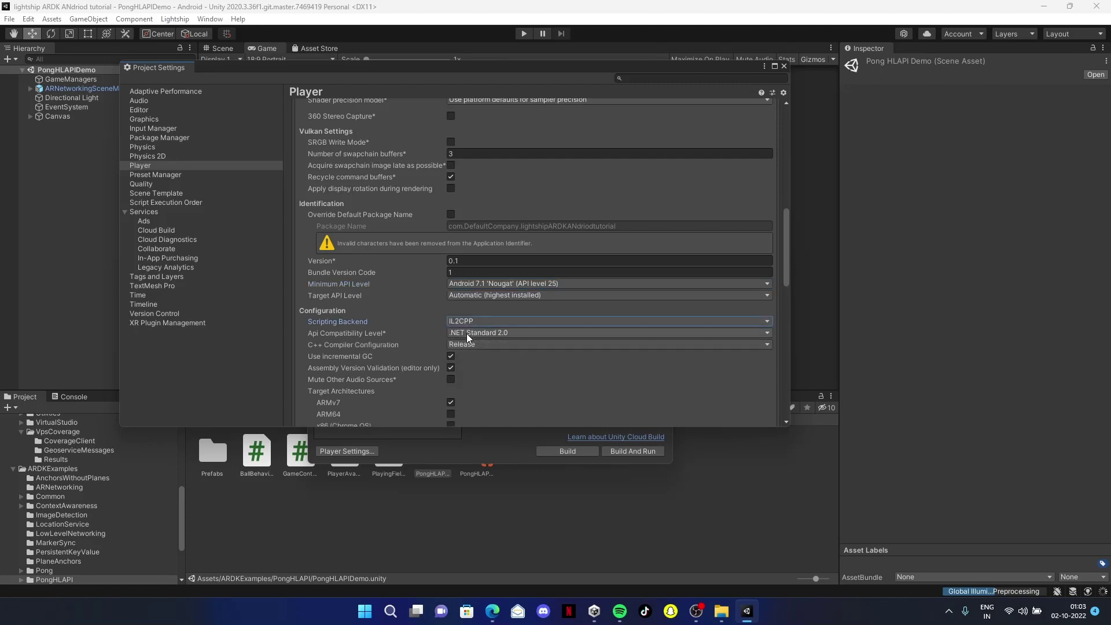
{"action": "scroll", "coordinate": [482, 341], "scroll_direction": "down", "scroll_amount": 3}
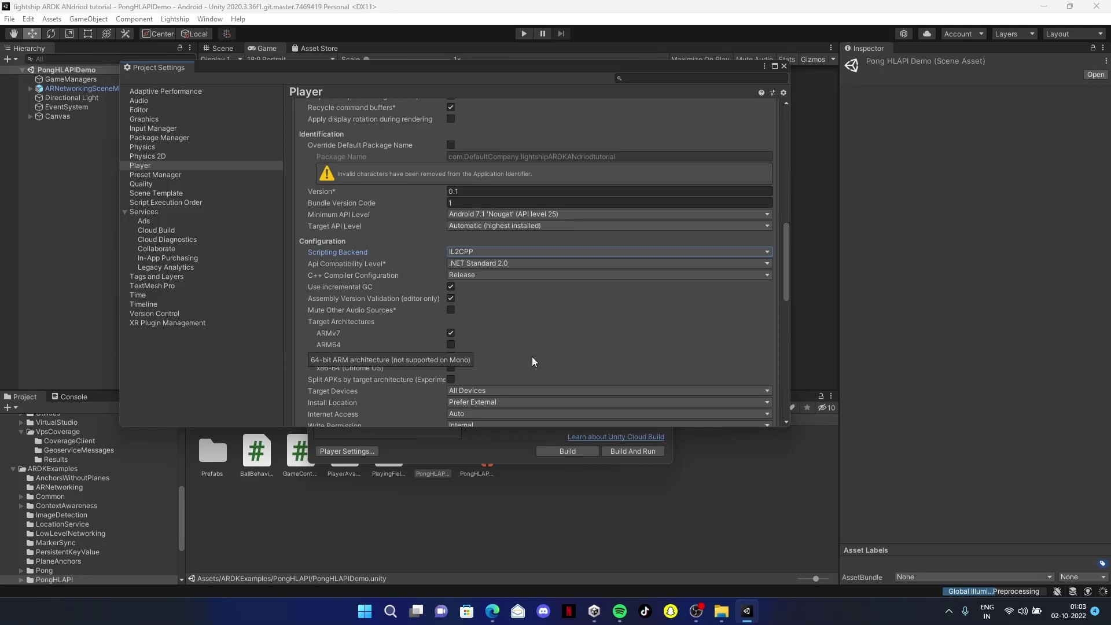
{"action": "left_click", "coordinate": [453, 346]}
{"action": "scroll", "coordinate": [518, 351], "scroll_direction": "down", "scroll_amount": 4}
{"action": "scroll", "coordinate": [517, 348], "scroll_direction": "up", "scroll_amount": 15}
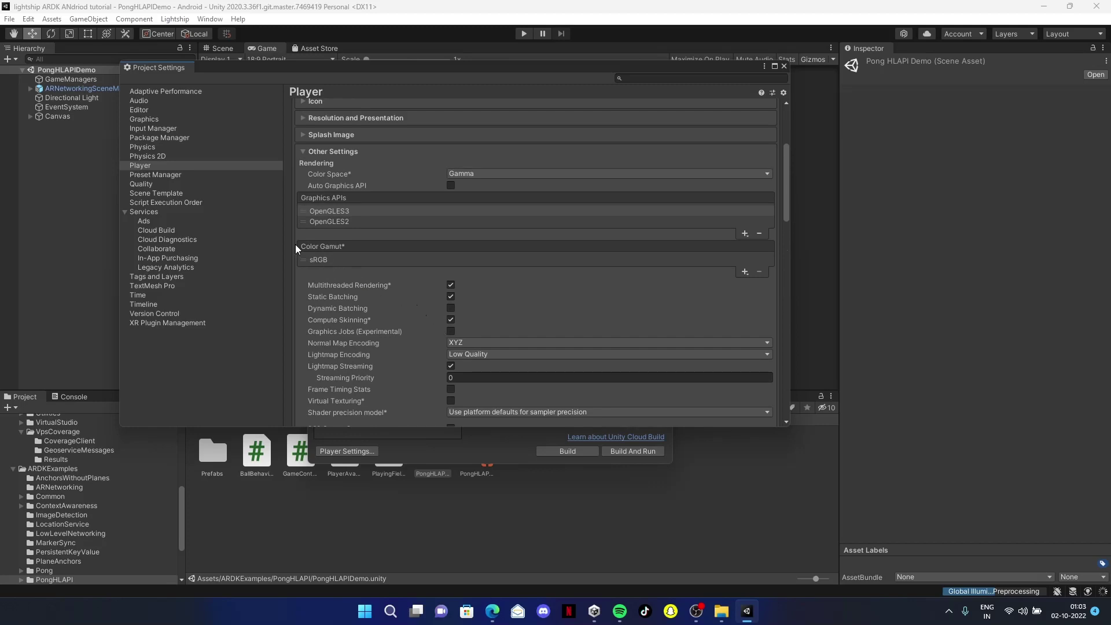
- In Publishing Settings, enable Custom Main Manifest at Assets\Plugins\Android\AndroidManifest.xml
{"action": "scroll", "coordinate": [503, 236], "scroll_direction": "down", "scroll_amount": 3}
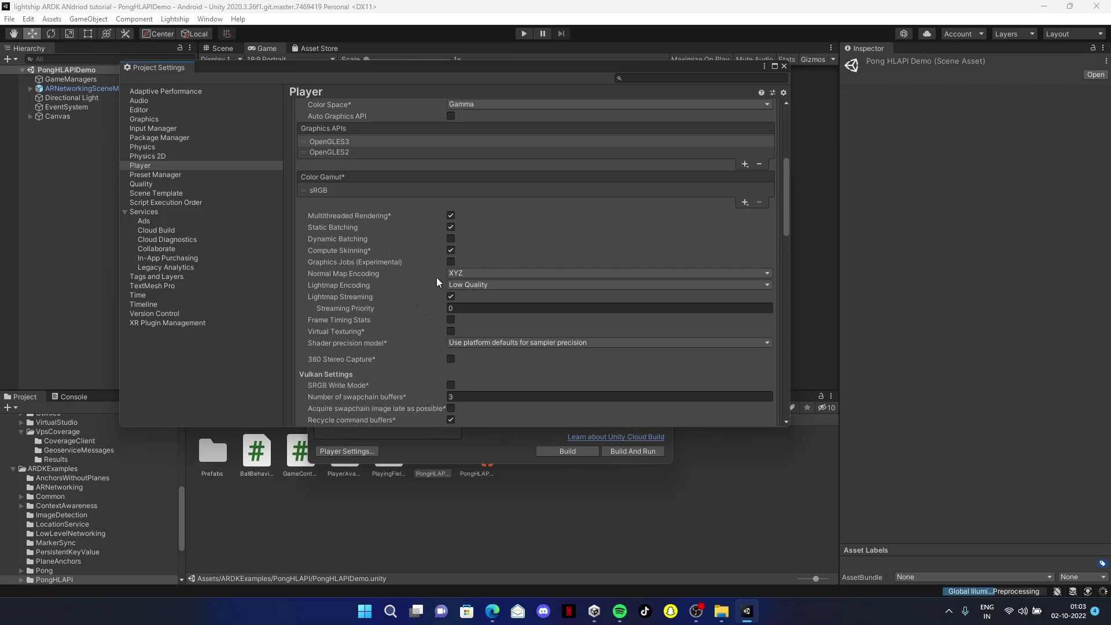
{"action": "scroll", "coordinate": [500, 297], "scroll_direction": "down", "scroll_amount": 20}
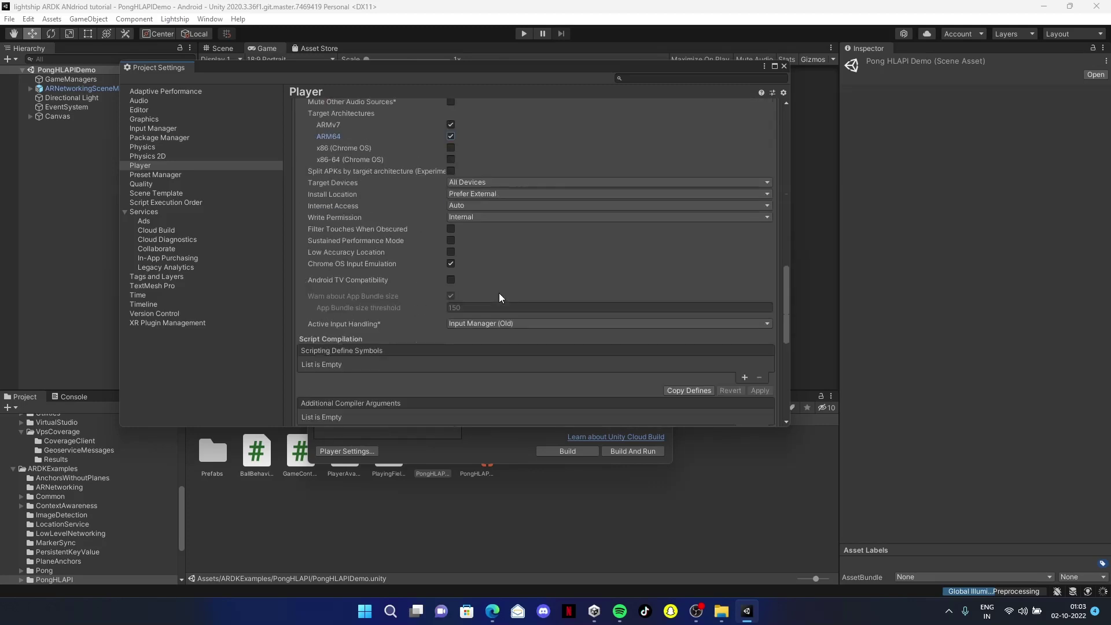
{"action": "scroll", "coordinate": [499, 297], "scroll_direction": "down", "scroll_amount": 9}
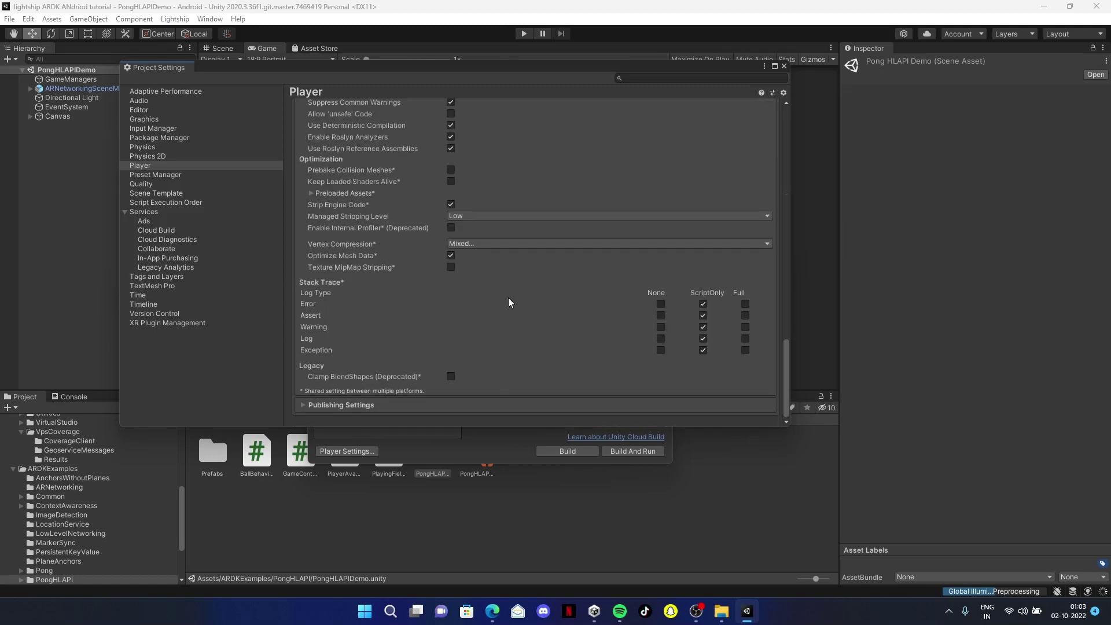
{"action": "left_click", "coordinate": [343, 409]}
{"action": "scroll", "coordinate": [453, 330], "scroll_direction": "down", "scroll_amount": 5}
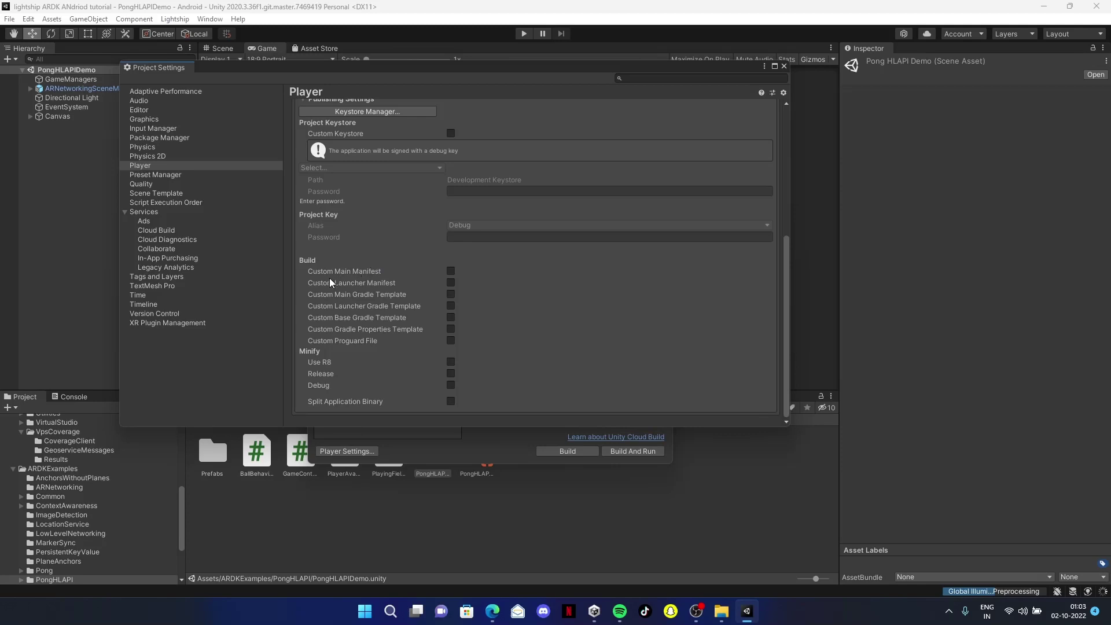
{"action": "left_click", "coordinate": [450, 272]}
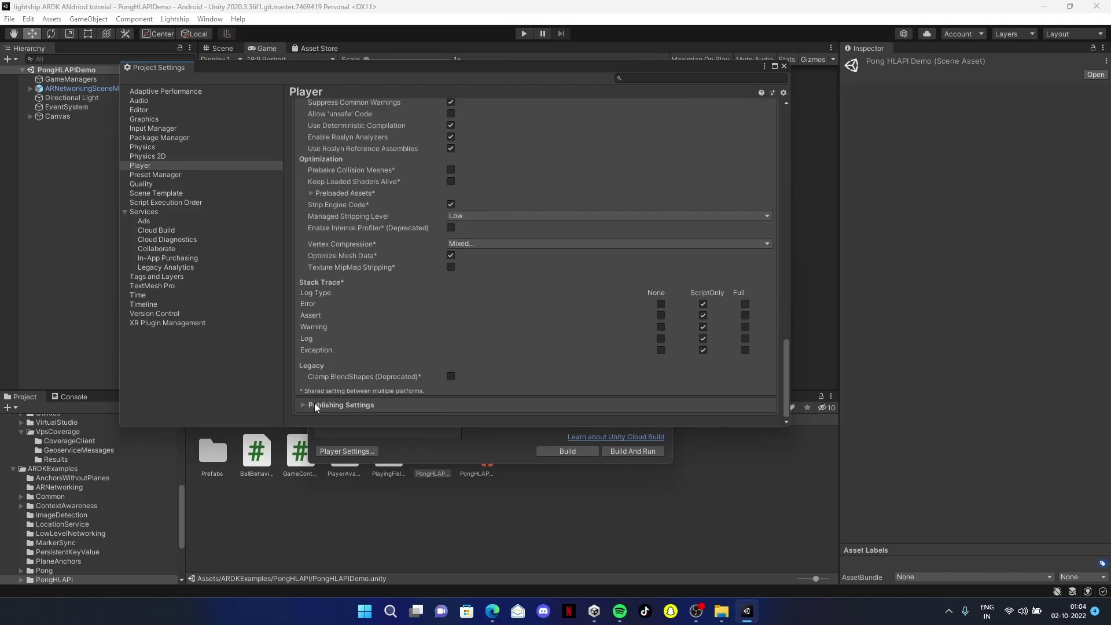
{"action": "left_click", "coordinate": [303, 404]}
{"action": "scroll", "coordinate": [303, 399], "scroll_direction": "down", "scroll_amount": 10}
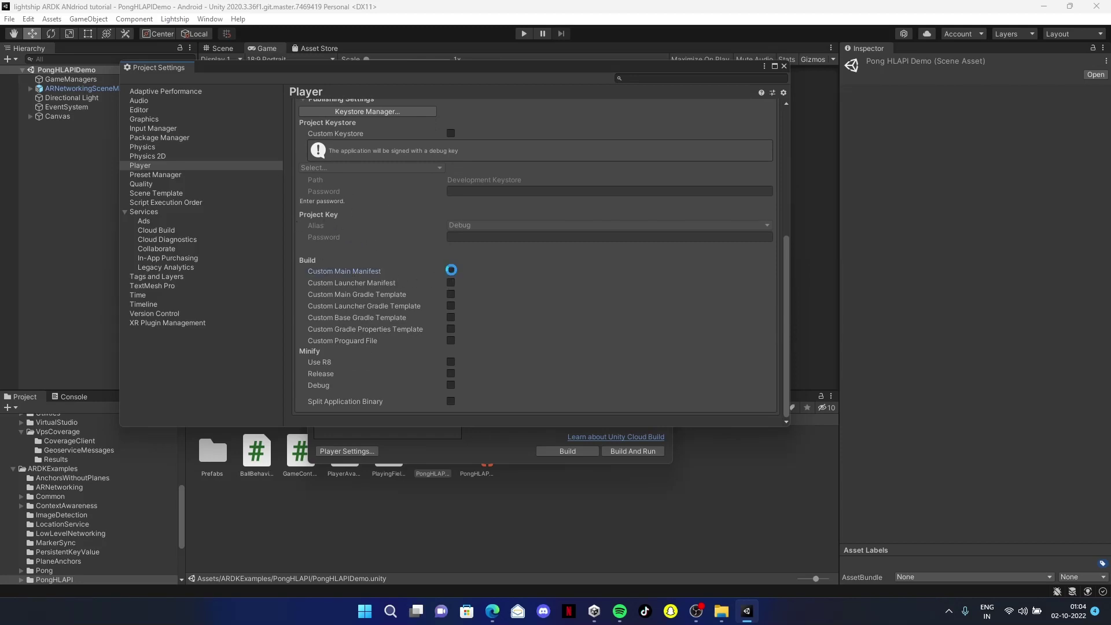
{"action": "left_click", "coordinate": [450, 270]}
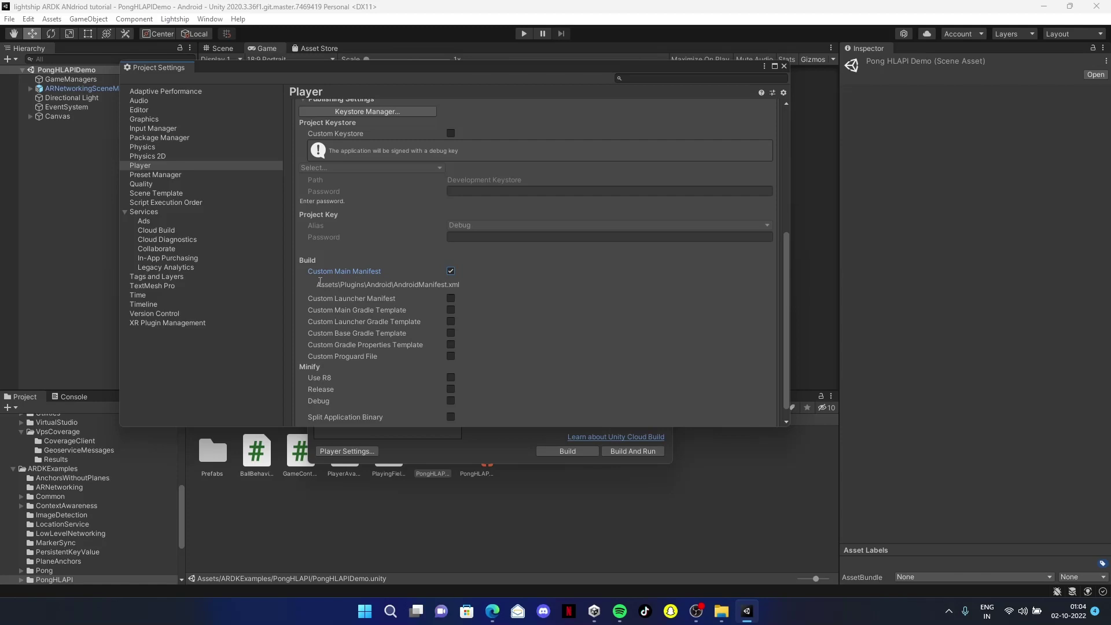
{"action": "left_click", "coordinate": [495, 284]}
{"action": "scroll", "coordinate": [345, 329], "scroll_direction": "up", "scroll_amount": 3}
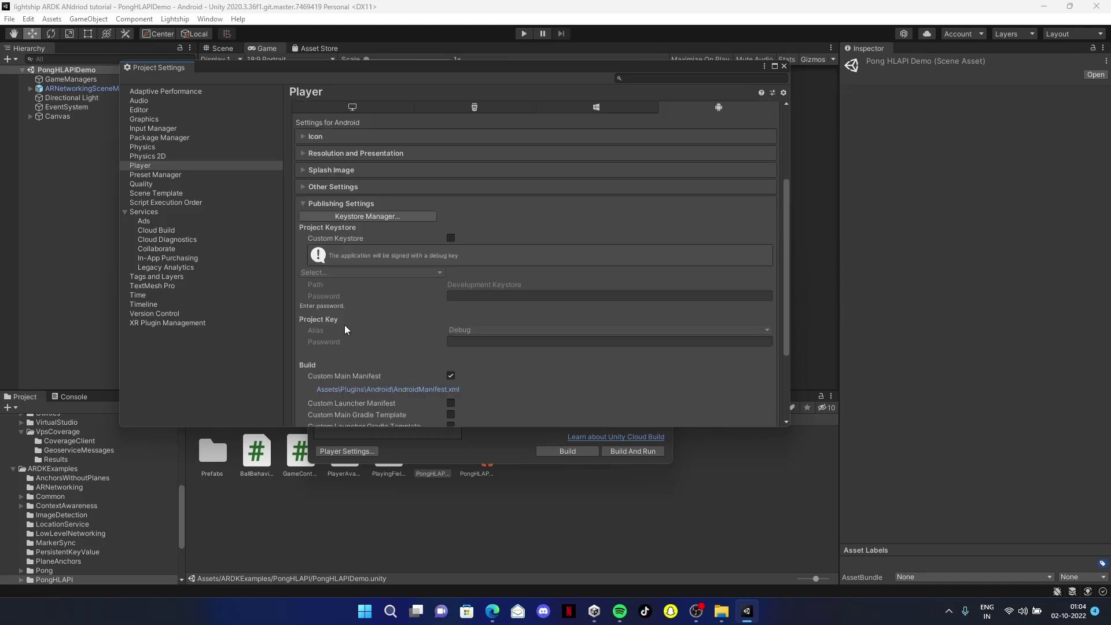
{"action": "left_click", "coordinate": [303, 204]}
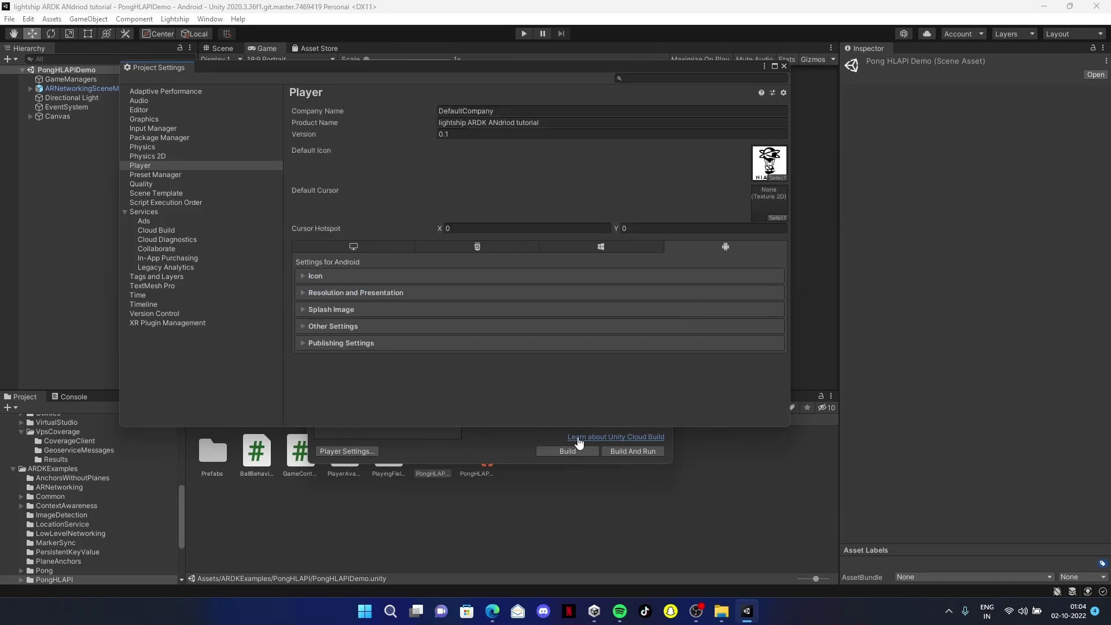
- Close Project Settings and Build Settings, save the scene, and bring up File Explorer on Documents
{"action": "left_click", "coordinate": [723, 619]}
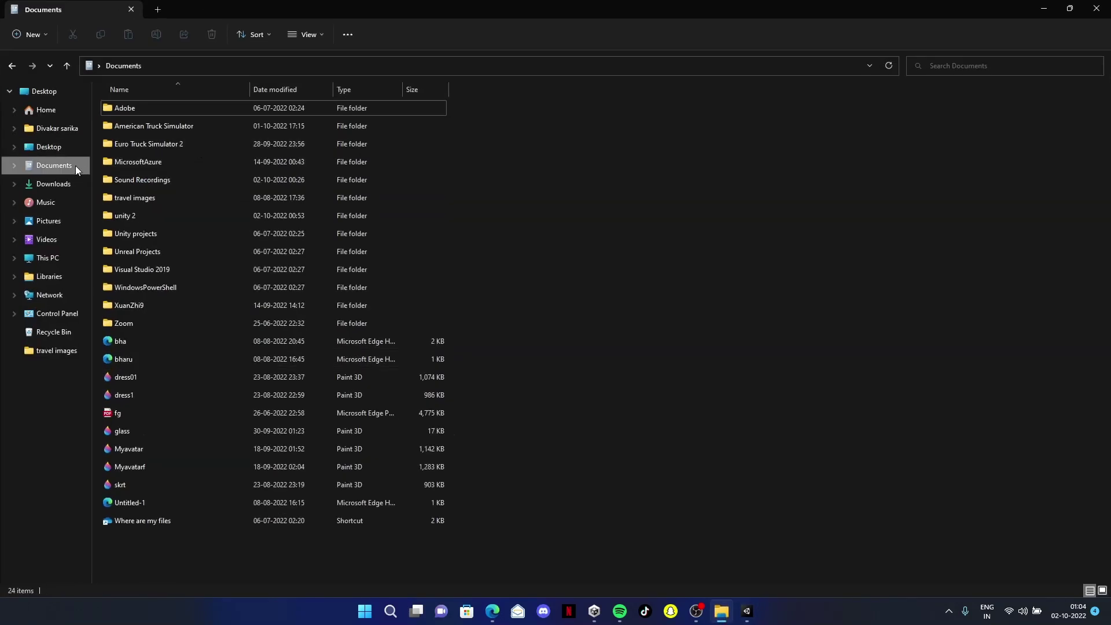
{"action": "left_click", "coordinate": [752, 616]}
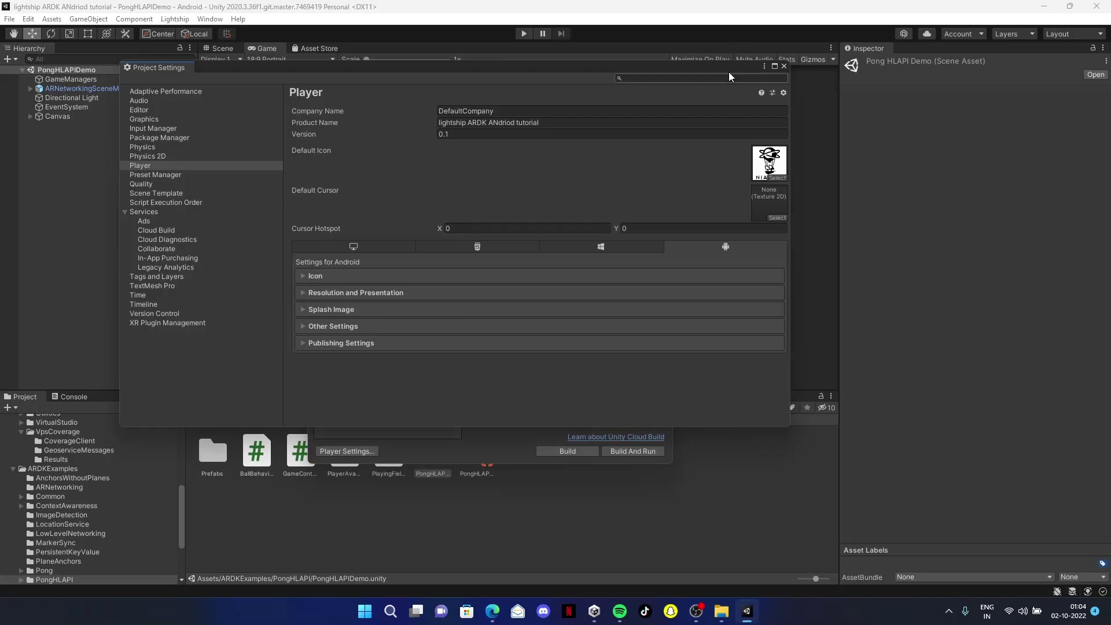
{"action": "left_click", "coordinate": [783, 65]}
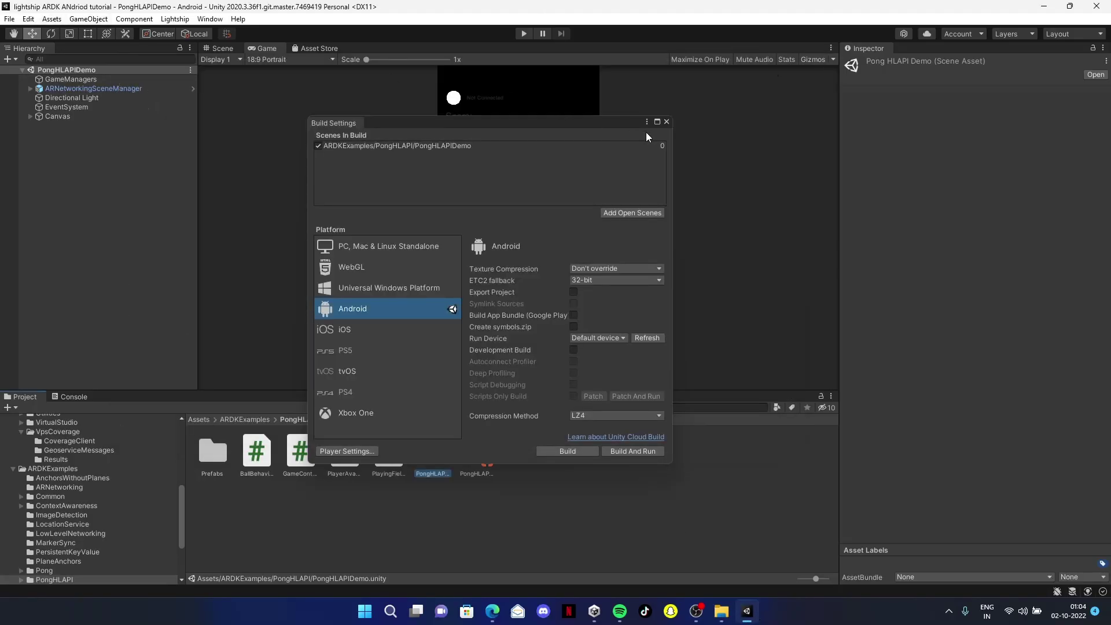
{"action": "left_click", "coordinate": [665, 118]}
{"action": "left_click", "coordinate": [10, 18]}
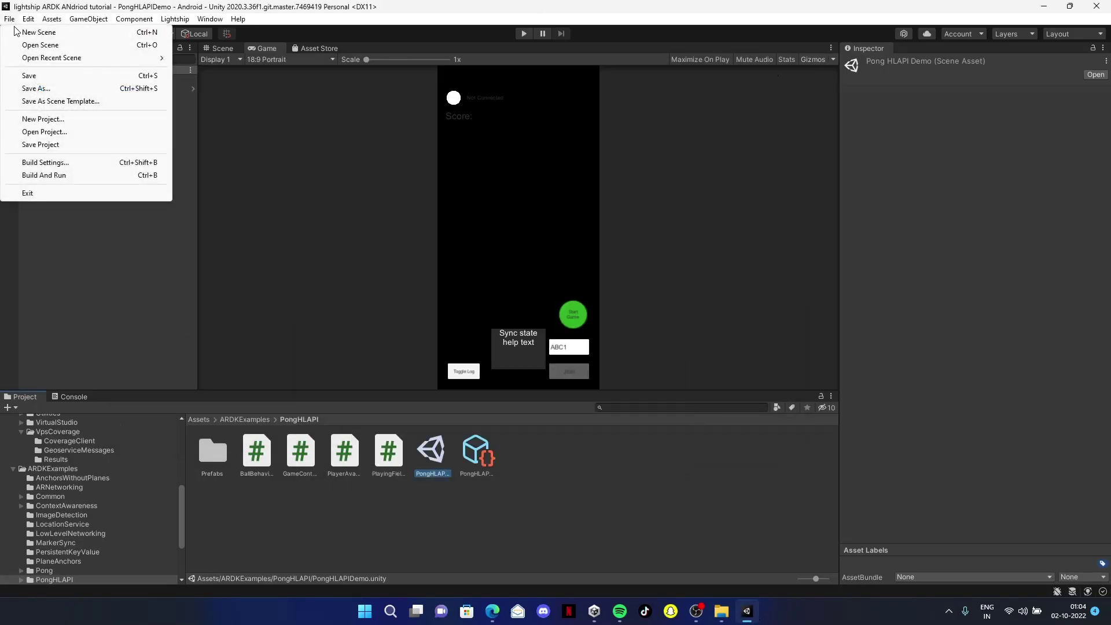
{"action": "left_click", "coordinate": [44, 75]}
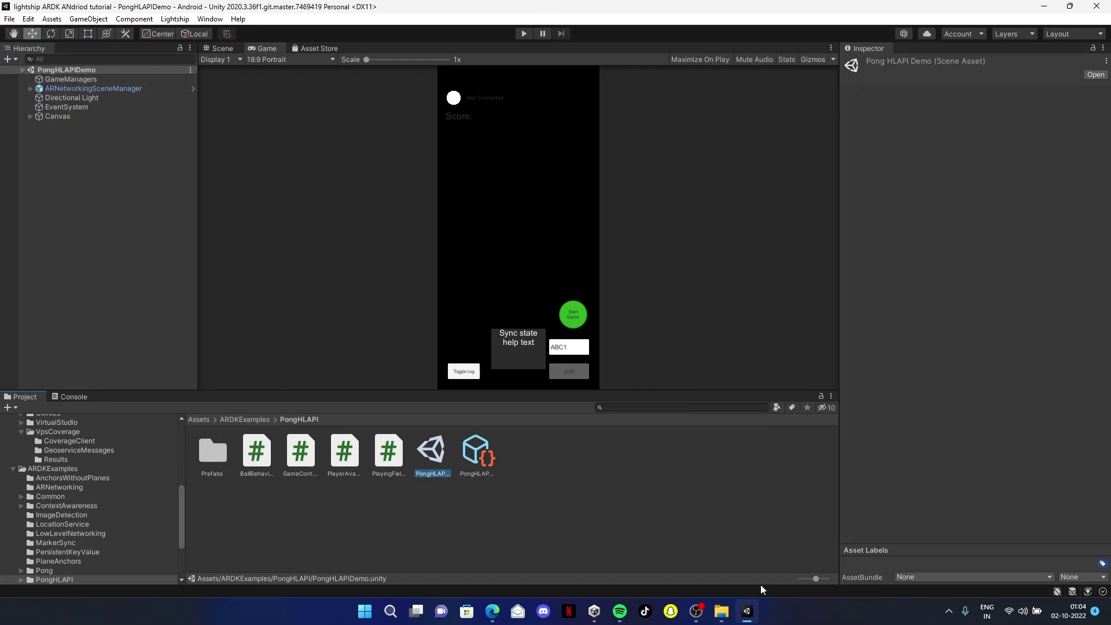
{"action": "left_click", "coordinate": [721, 611]}
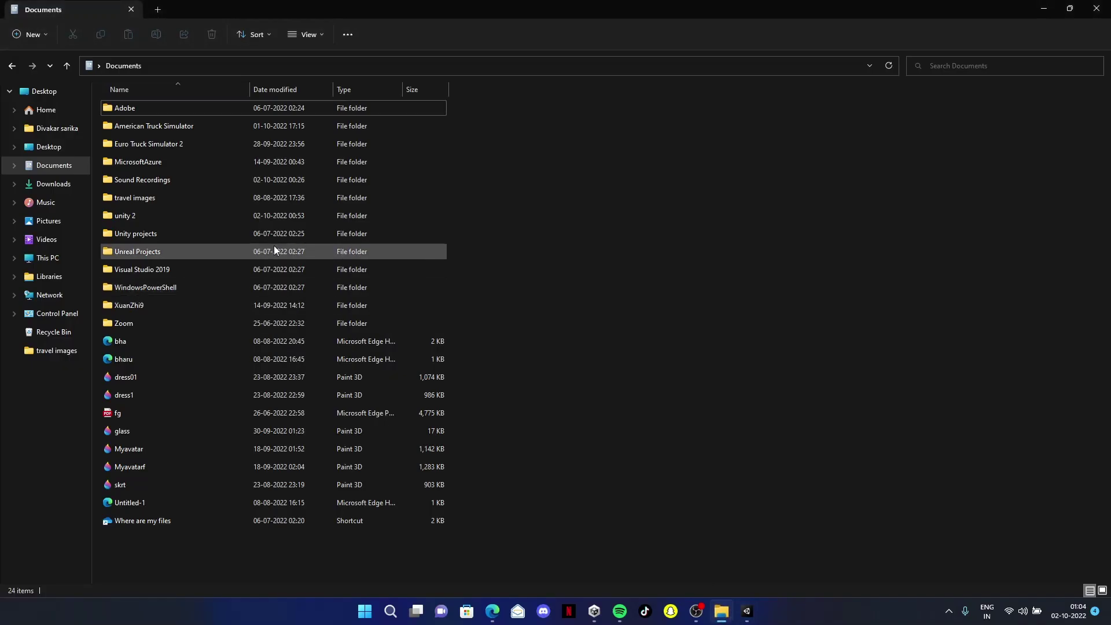
- Open AndroidManifest from unity 2\lightship ARDK ANdriod tutorial\Assets\Plugins\Android in Notepad
{"action": "left_click", "coordinate": [153, 217]}
{"action": "double_click", "coordinate": [153, 216]}
{"action": "double_click", "coordinate": [151, 146]}
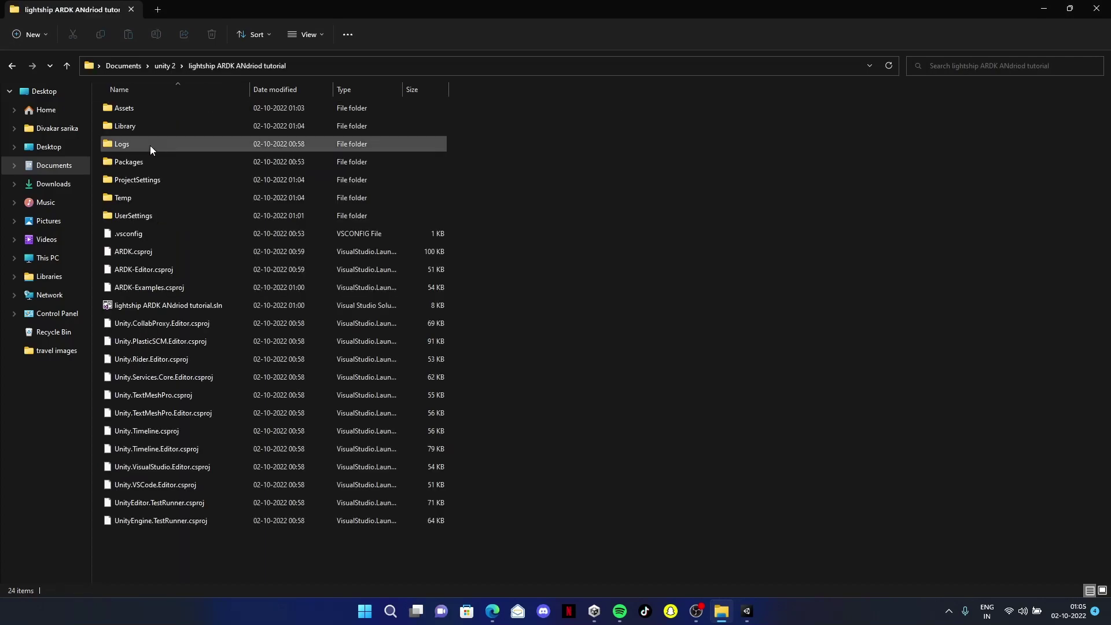
{"action": "double_click", "coordinate": [144, 109]}
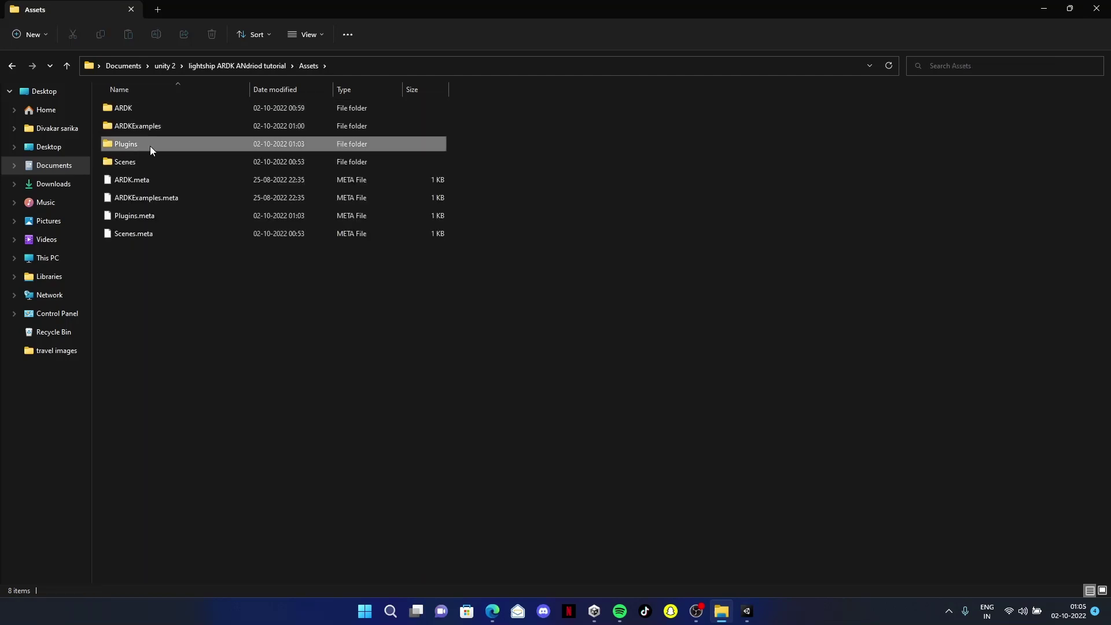
{"action": "double_click", "coordinate": [150, 145]}
{"action": "double_click", "coordinate": [149, 114]}
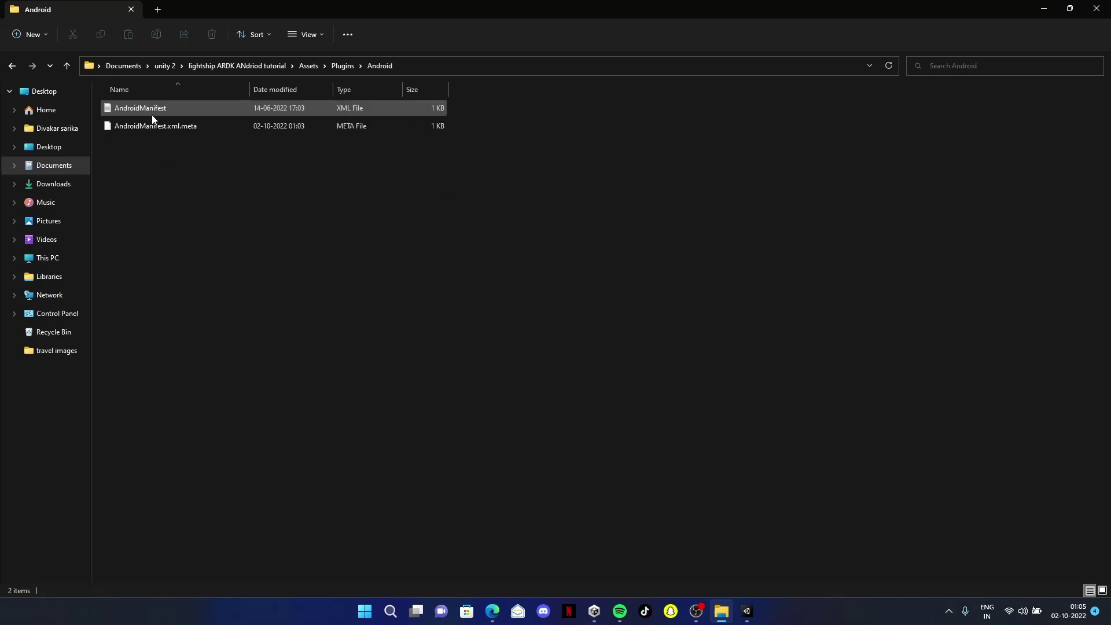
{"action": "left_click", "coordinate": [182, 113]}
{"action": "double_click", "coordinate": [182, 114]}
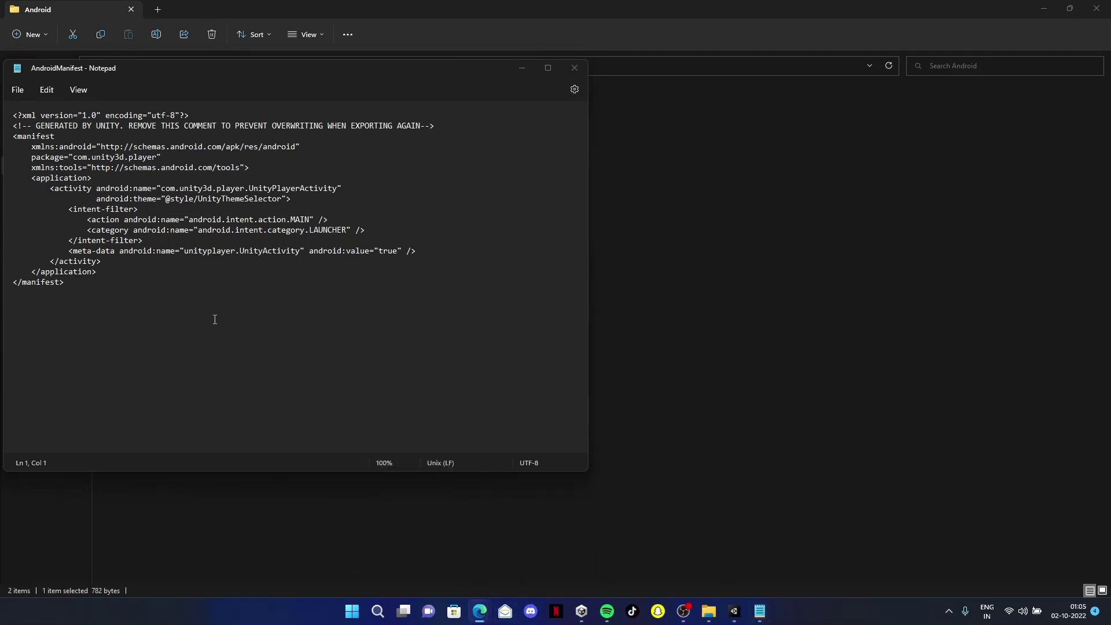
- Paste a <queries> entry for com.google.ar.core on a new line after </application> and save the manifest
{"action": "left_click", "coordinate": [106, 274]}
{"action": "key", "text": "Return"}
{"action": "key", "text": "alt+Tab"}
{"action": "key", "text": "alt+Tab"}
{"action": "type", "text": "<queries> <package android:name=\"com.google.ar.core\" /> </queries>"}
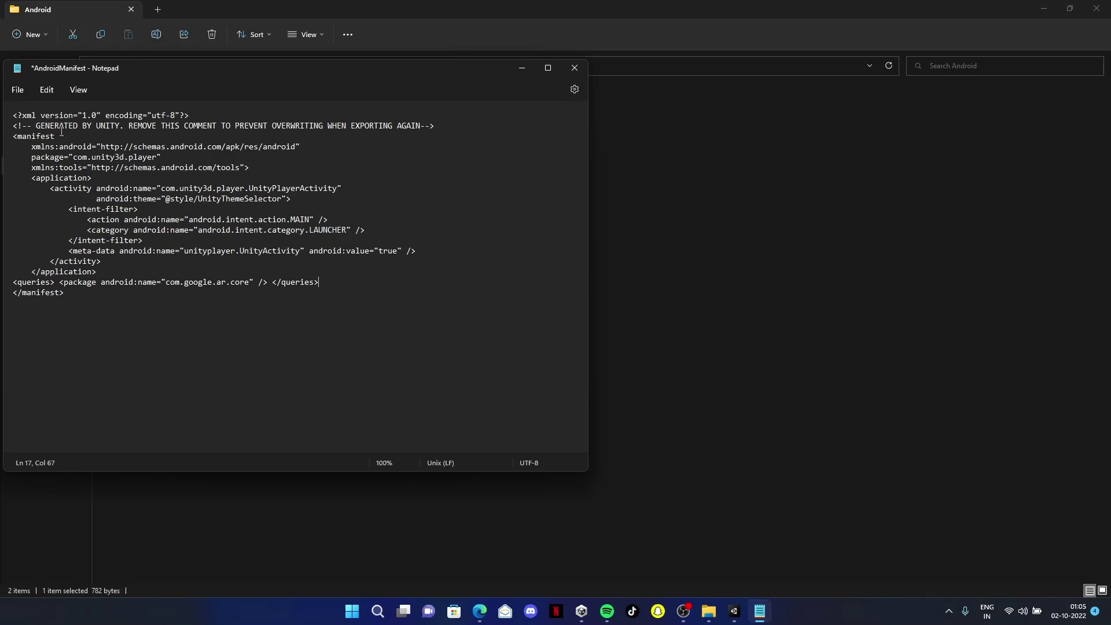
{"action": "left_click", "coordinate": [19, 93]}
{"action": "left_click", "coordinate": [23, 168]}
- Close Notepad and set the Editor settings' Unity Remote Device to Any Android Device
{"action": "left_click", "coordinate": [574, 67]}
{"action": "left_click", "coordinate": [734, 611]}
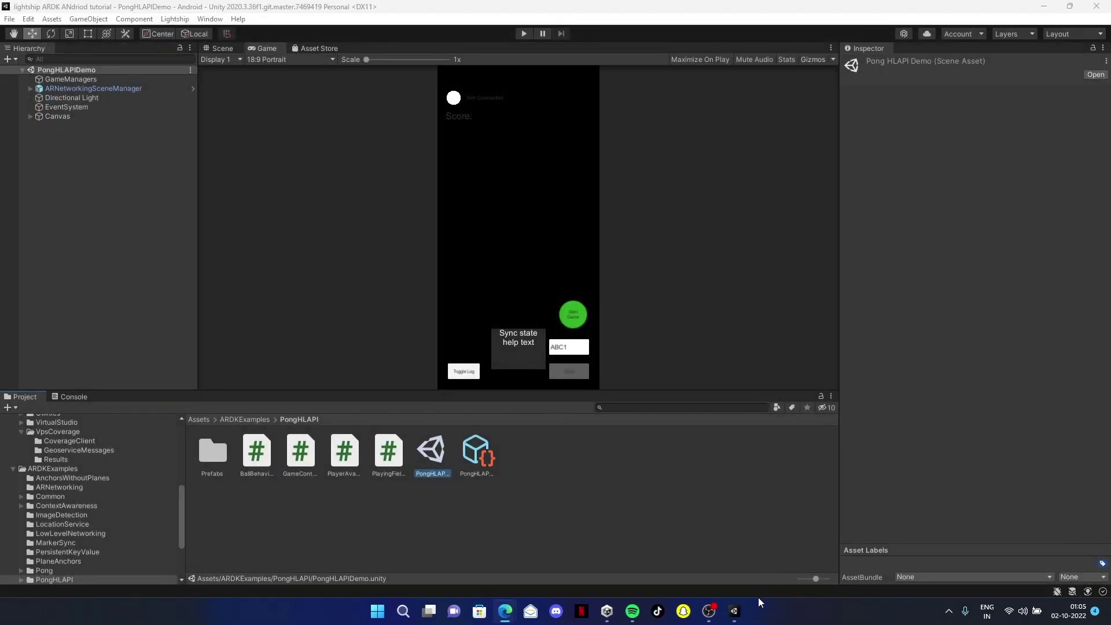
{"action": "left_click", "coordinate": [10, 19]}
{"action": "left_click", "coordinate": [80, 164]}
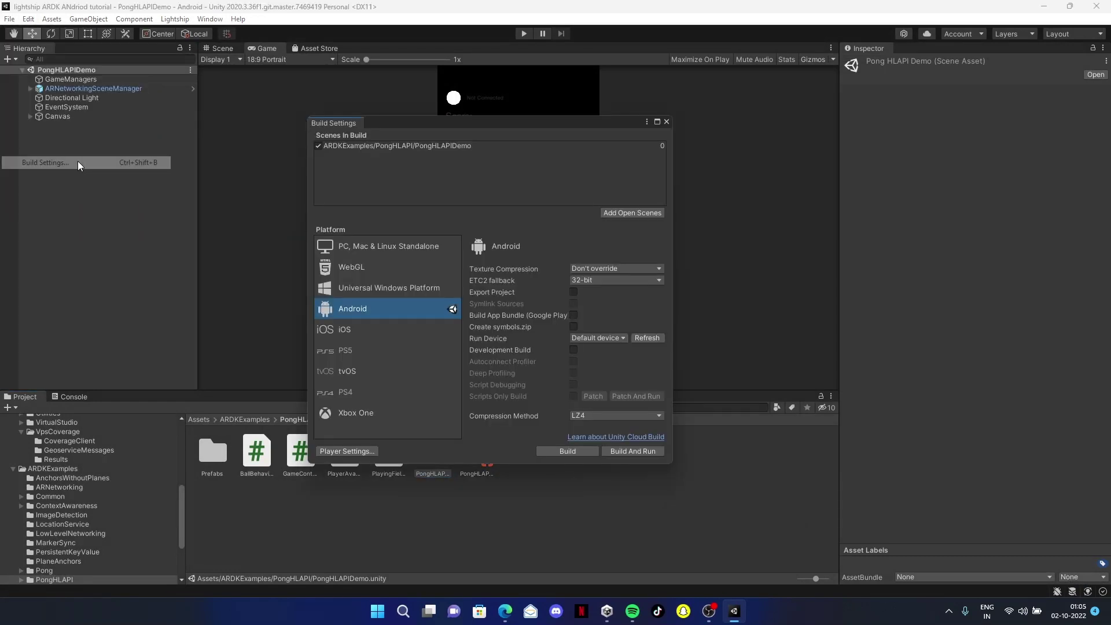
{"action": "left_click", "coordinate": [361, 449]}
{"action": "left_click", "coordinate": [140, 110]}
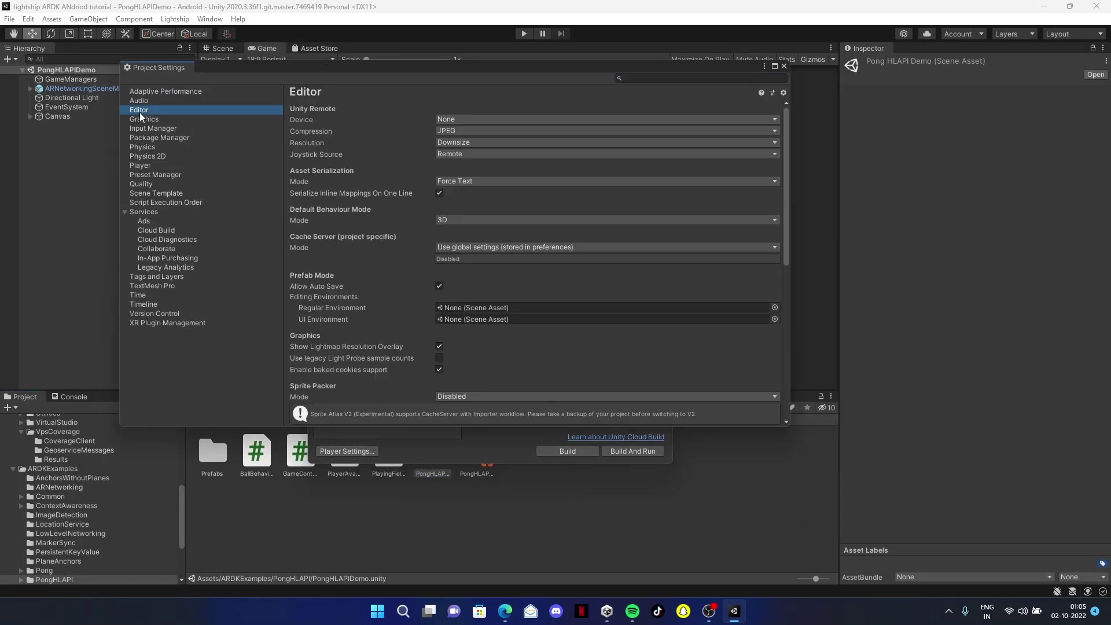
{"action": "left_click", "coordinate": [489, 119]}
{"action": "left_click", "coordinate": [481, 145]}
- Keep Unity Remote compression at JPEG, check the Player and Graphics pages, then close Project Settings
{"action": "left_click", "coordinate": [456, 130]}
{"action": "left_click", "coordinate": [464, 133]}
{"action": "left_click", "coordinate": [463, 133]}
{"action": "left_click", "coordinate": [466, 130]}
{"action": "left_click", "coordinate": [466, 130]}
{"action": "left_click", "coordinate": [463, 136]}
{"action": "left_click", "coordinate": [154, 164]}
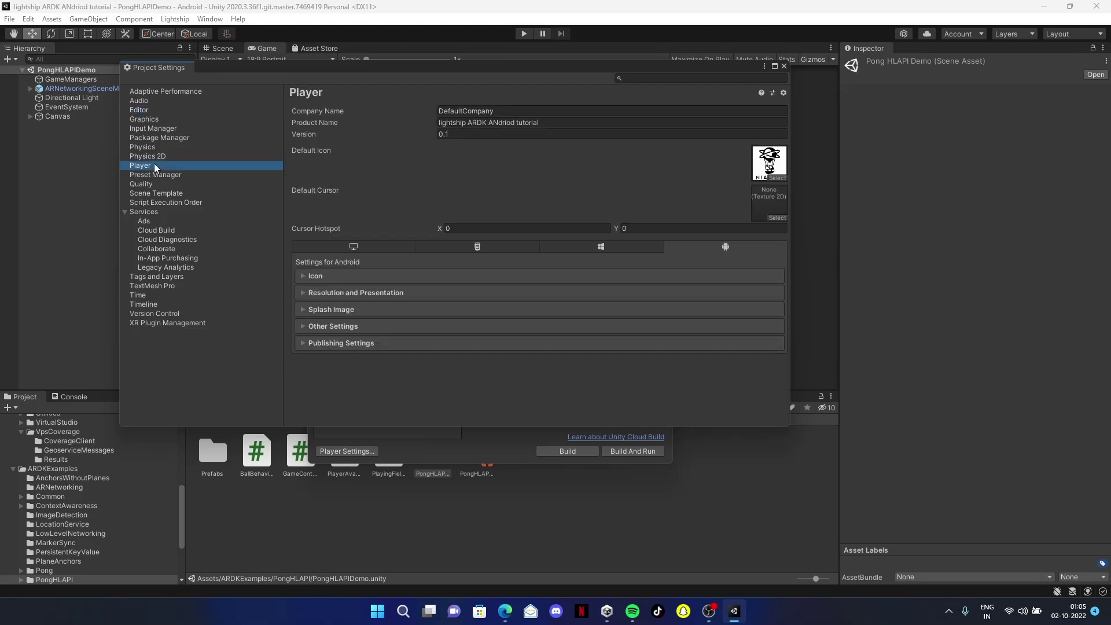
{"action": "left_click", "coordinate": [148, 120]}
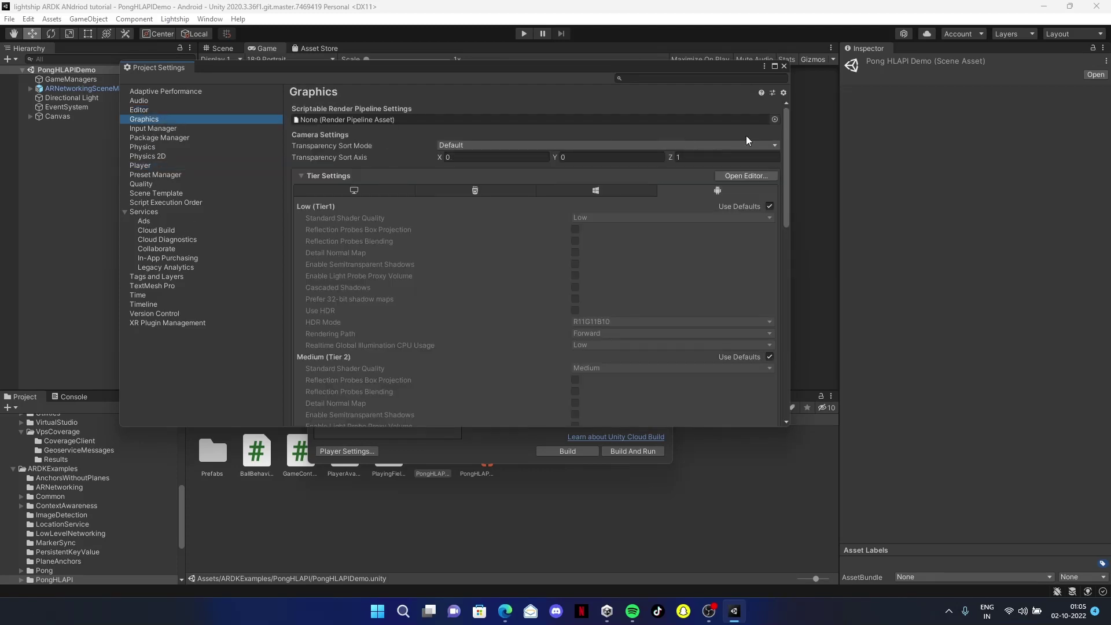
{"action": "left_click", "coordinate": [784, 67]}
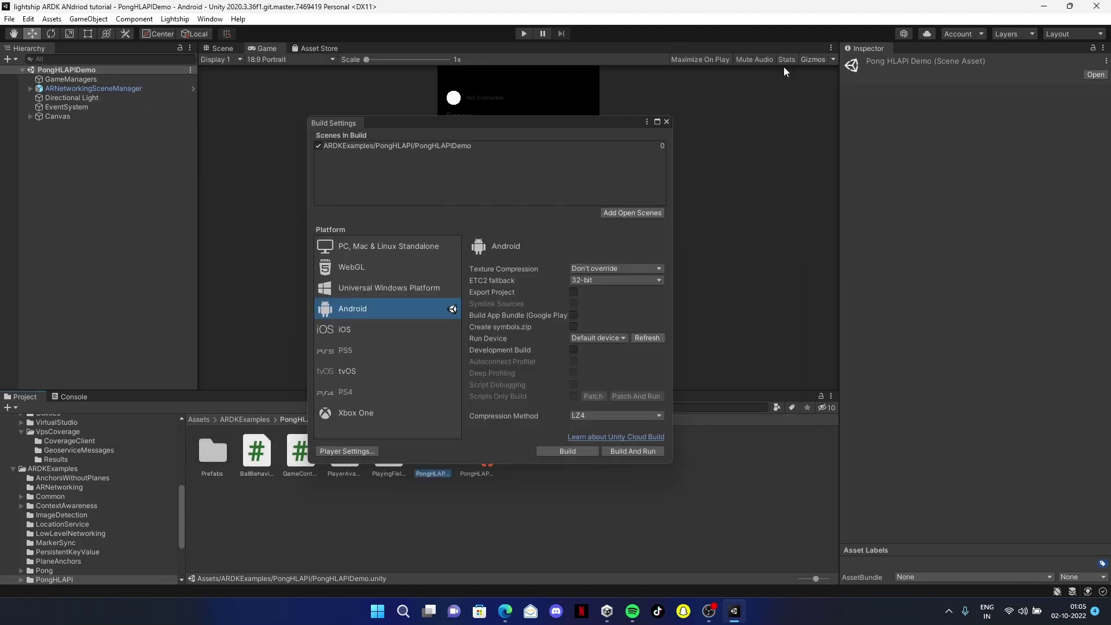
- Close Build Settings, search 'univer' in Package Manager's Unity Registry, and install Universal RP
{"action": "left_click", "coordinate": [667, 122]}
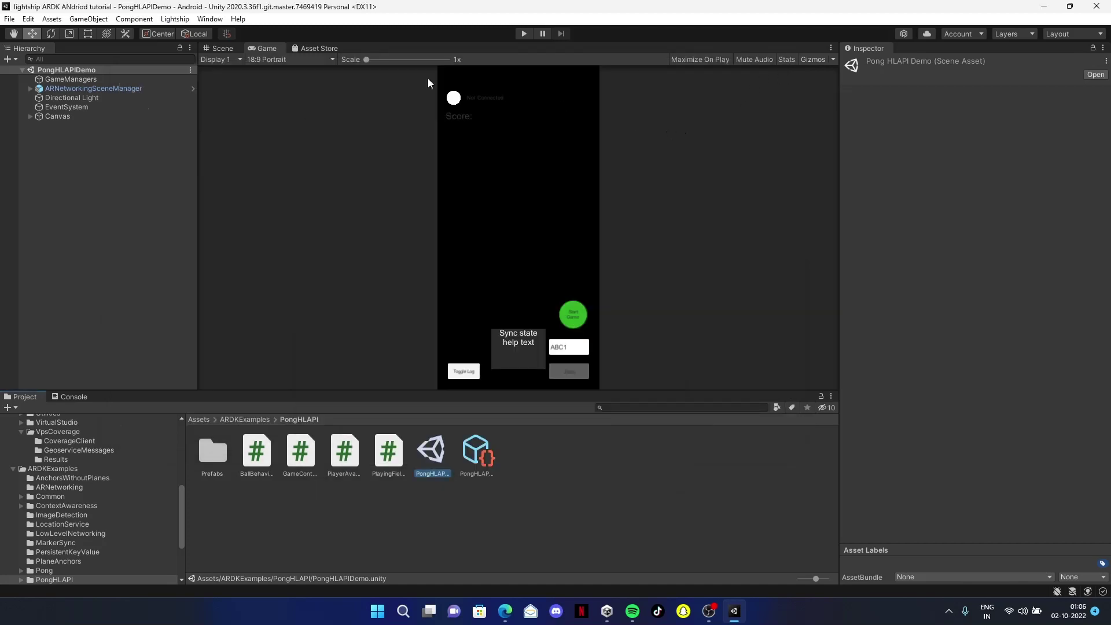
{"action": "left_click", "coordinate": [199, 20]}
{"action": "left_click", "coordinate": [197, 19]}
{"action": "left_click", "coordinate": [199, 19]}
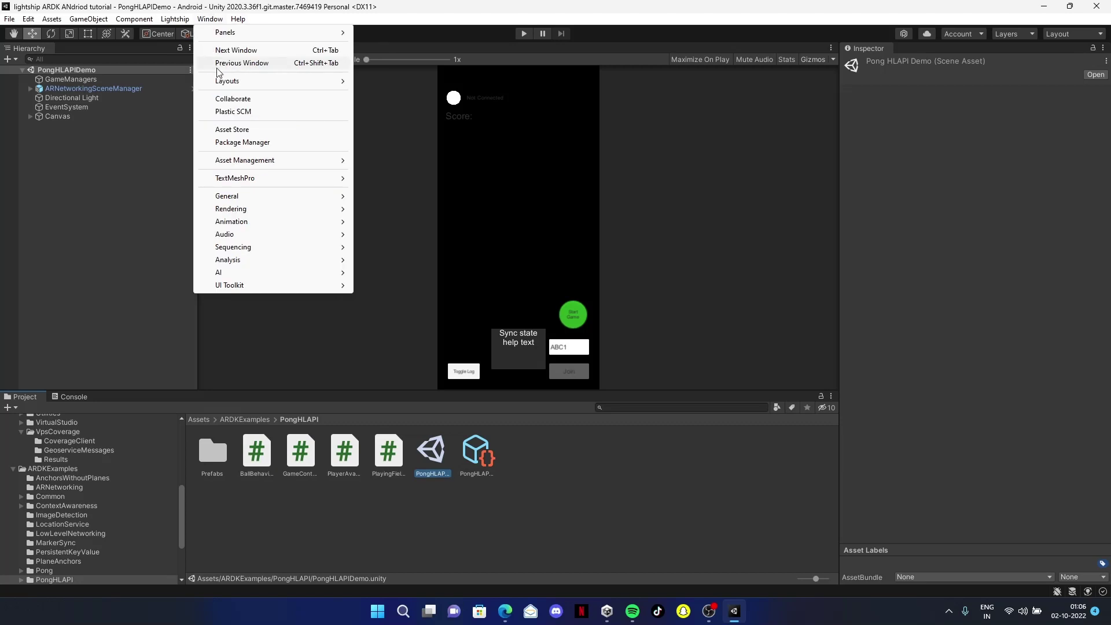
{"action": "left_click", "coordinate": [248, 143]}
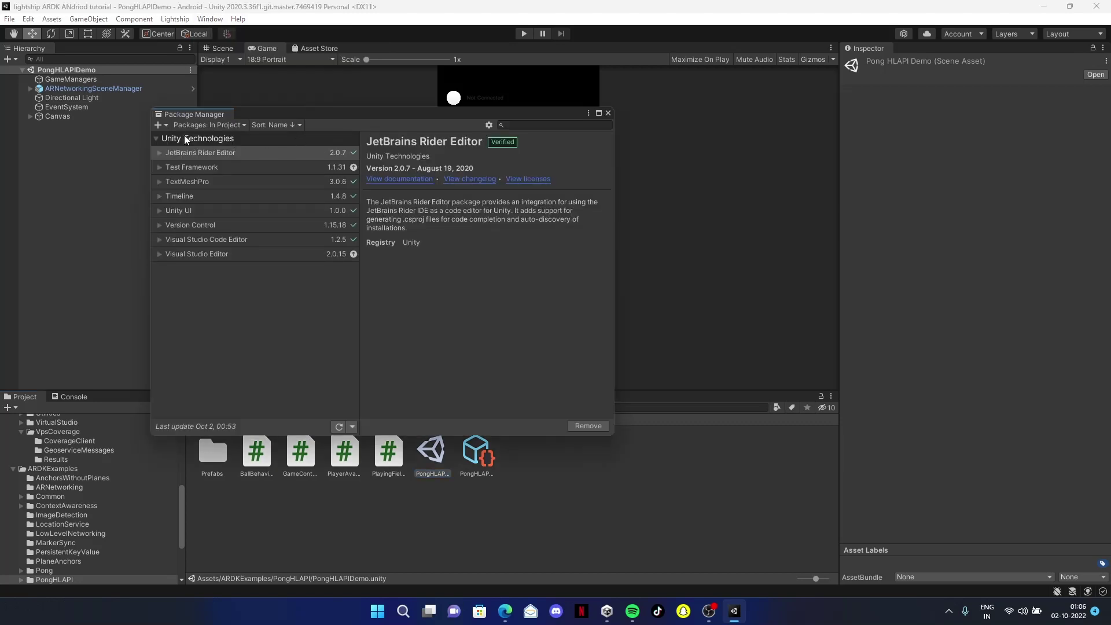
{"action": "left_click", "coordinate": [196, 125]}
{"action": "left_click", "coordinate": [213, 139]}
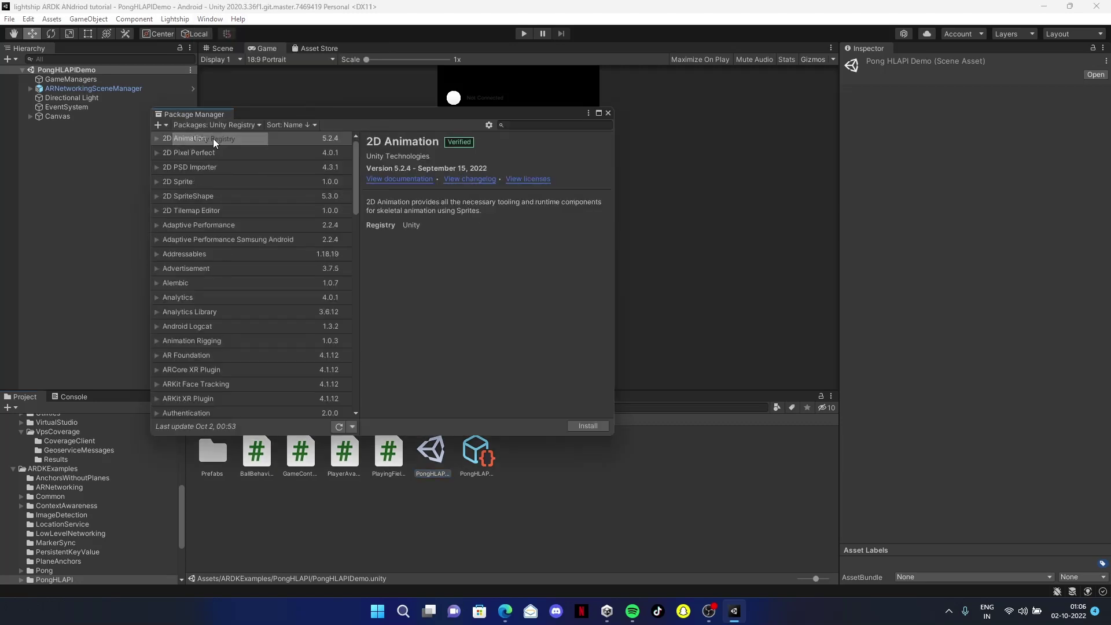
{"action": "left_click", "coordinate": [520, 125]}
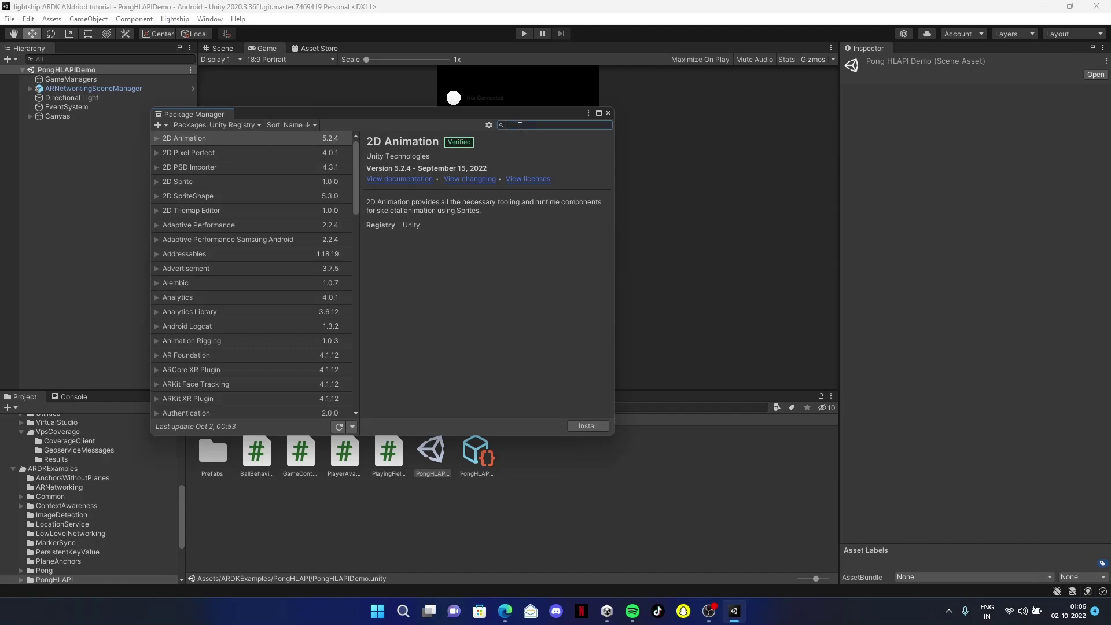
{"action": "type", "text": "univer"}
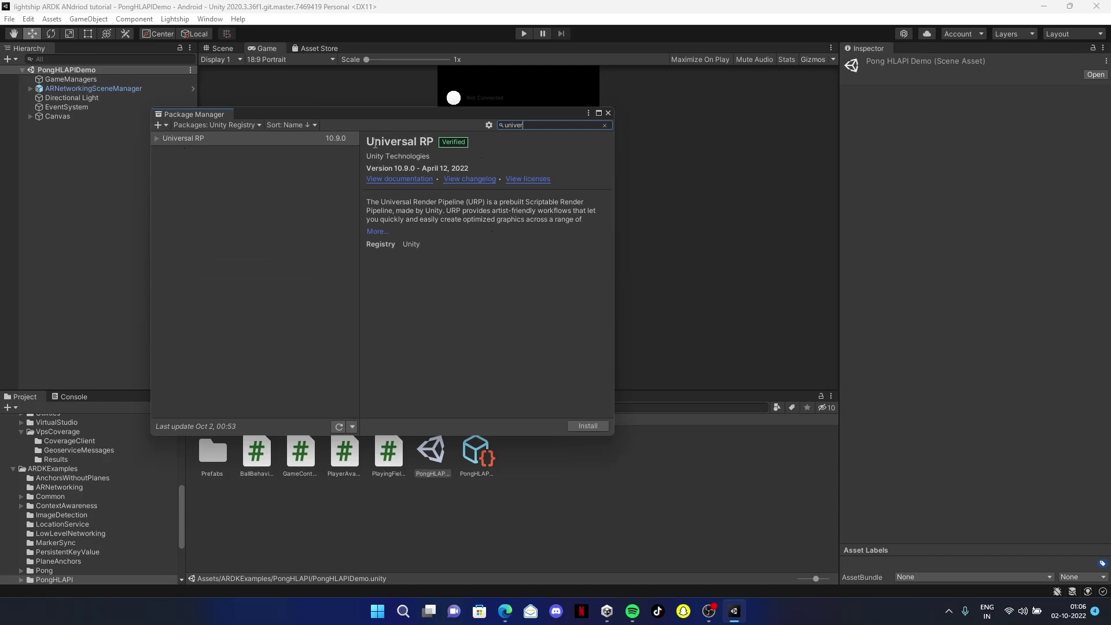
{"action": "mouse_move", "coordinate": [391, 143]}
{"action": "left_mouse_down"}
{"action": "mouse_move", "coordinate": [434, 142]}
{"action": "mouse_move", "coordinate": [393, 143]}
{"action": "left_mouse_up"}
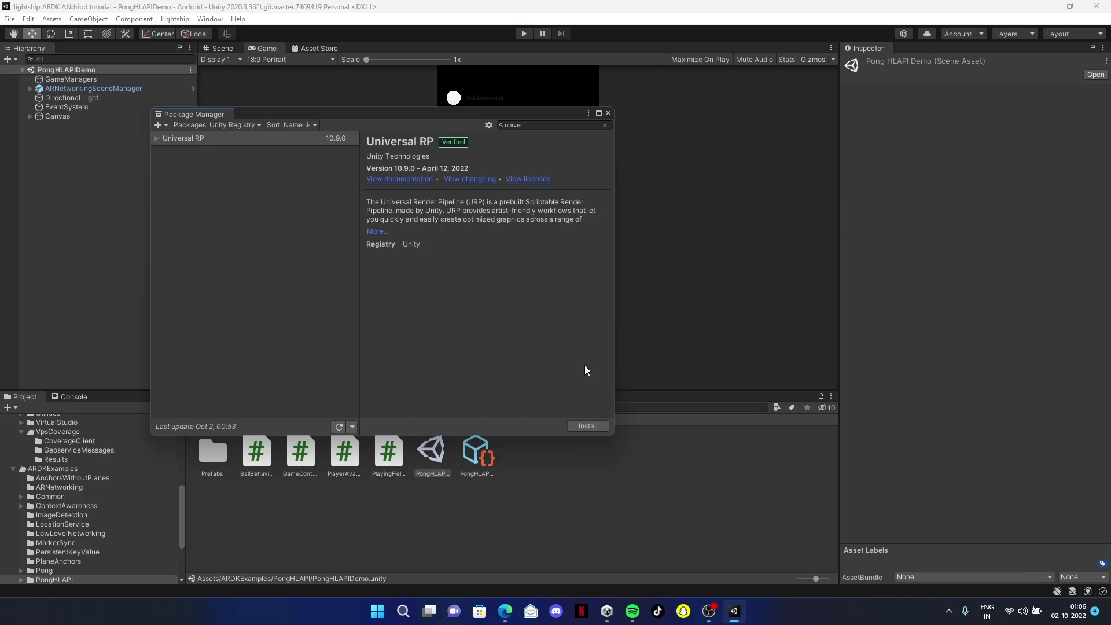
{"action": "left_click", "coordinate": [602, 426]}
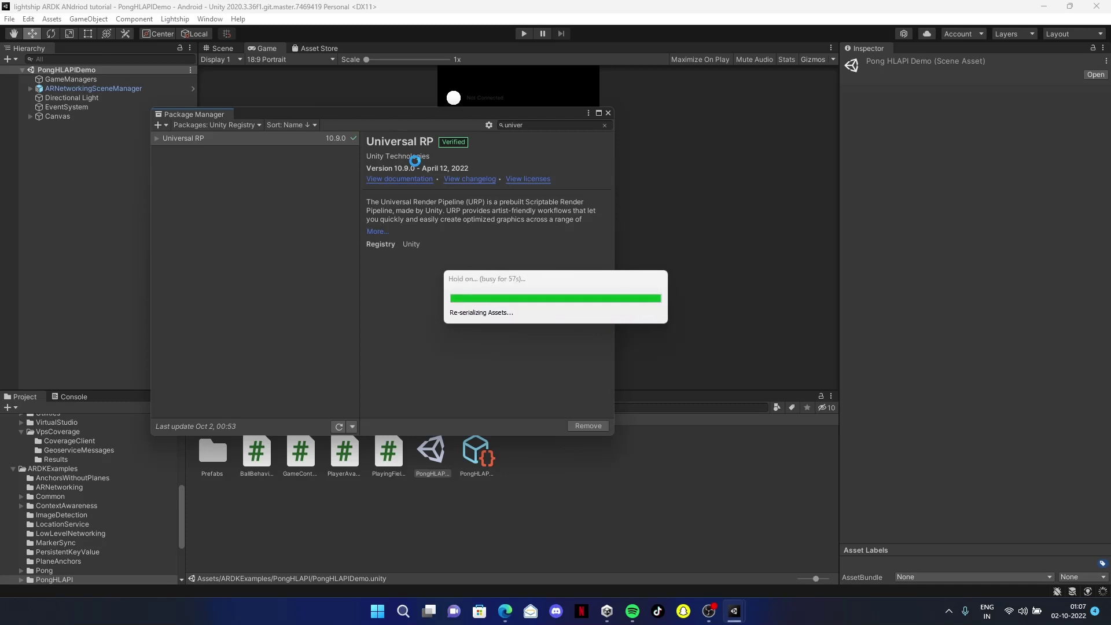
- Close Package Manager and create a URP Pipeline Asset (Forward Renderer) in the PongHLAPI folder
{"action": "left_click", "coordinate": [608, 113]}
{"action": "left_click", "coordinate": [533, 491]}
{"action": "right_click", "coordinate": [555, 501]}
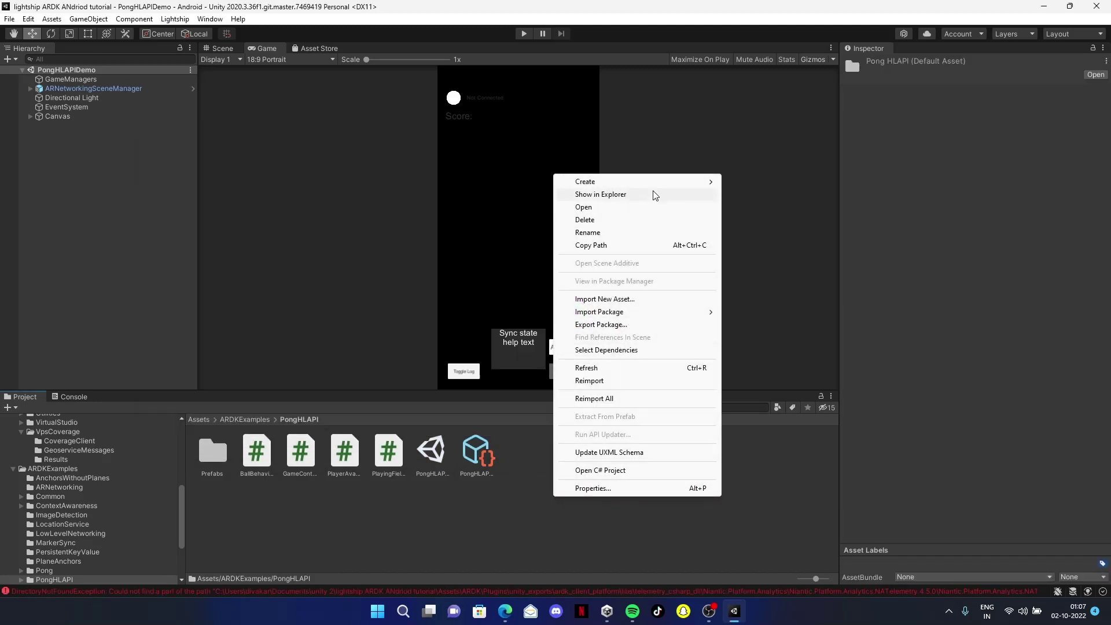
{"action": "mouse_move", "coordinate": [657, 182]}
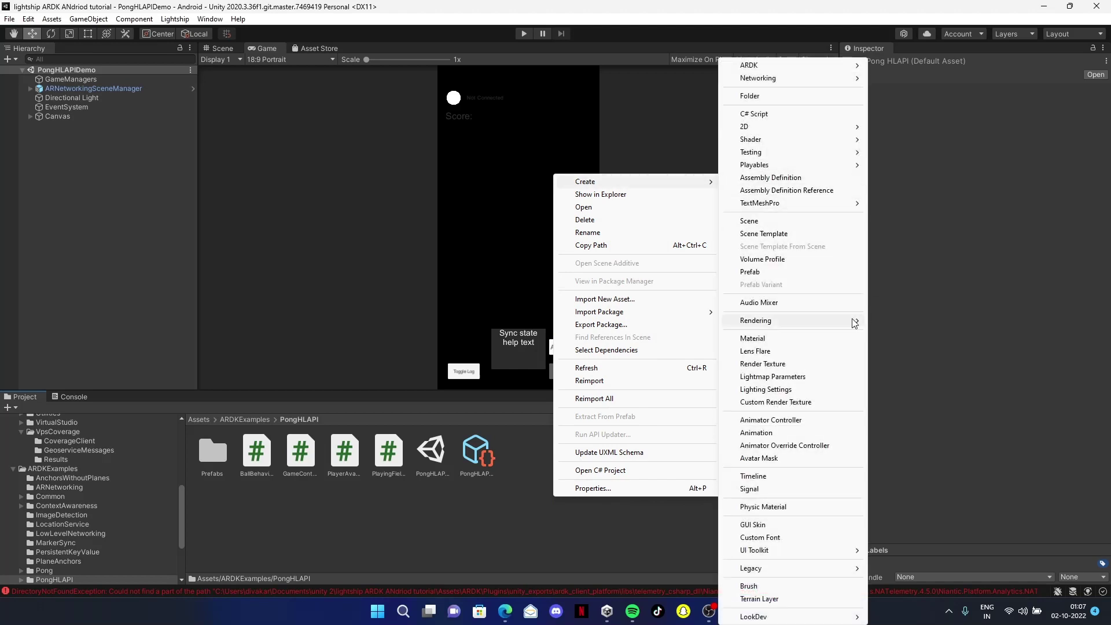
{"action": "mouse_move", "coordinate": [854, 323]}
{"action": "mouse_move", "coordinate": [889, 322]}
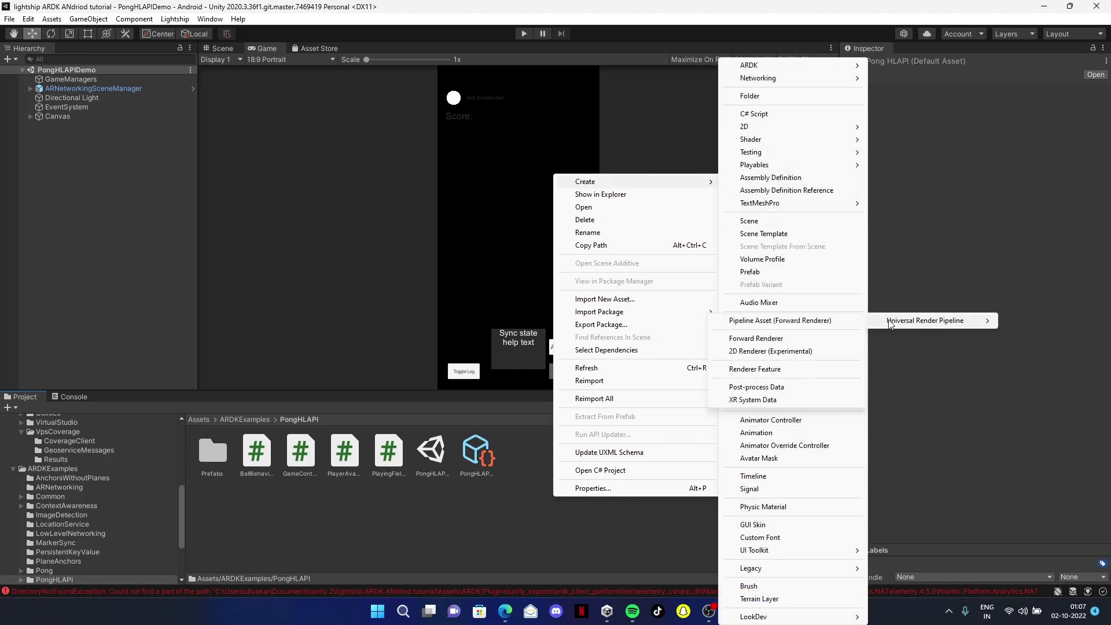
{"action": "left_click", "coordinate": [764, 322]}
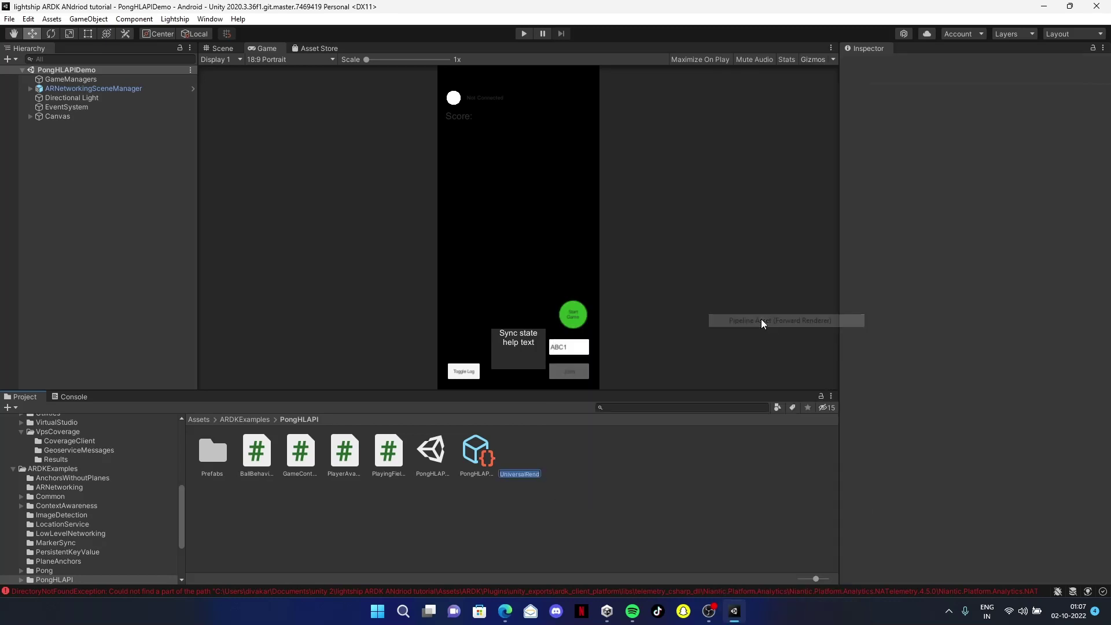
{"action": "key", "text": "Return"}
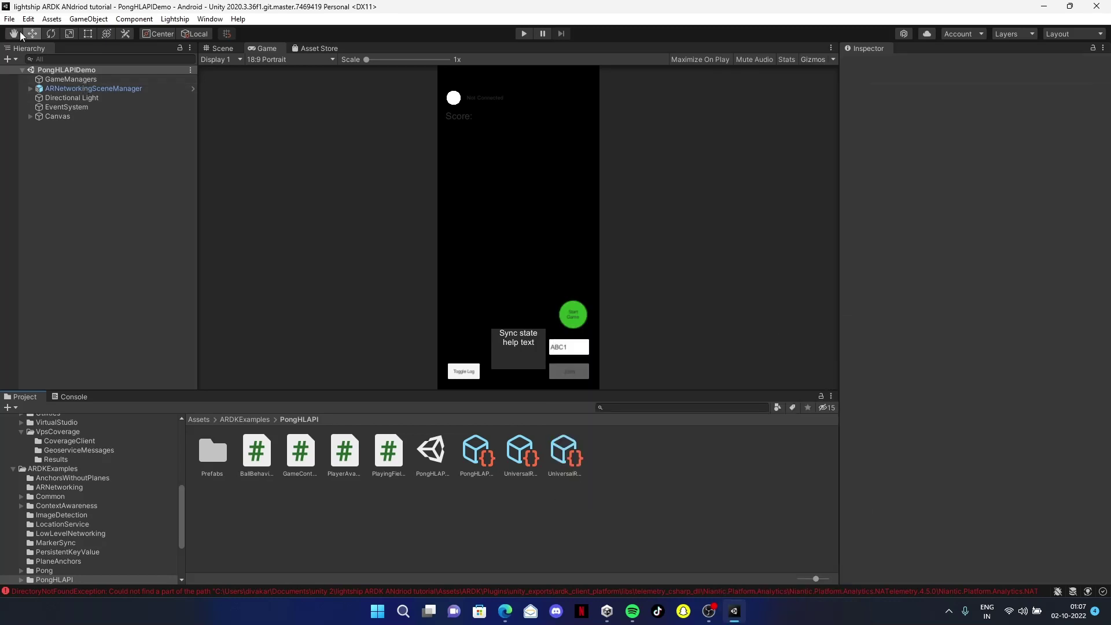
- Set Graphics' Scriptable Render Pipeline Settings to UniversalRenderPipelineAsset, then close Project Settings
{"action": "left_click", "coordinate": [10, 20]}
{"action": "left_click", "coordinate": [47, 162]}
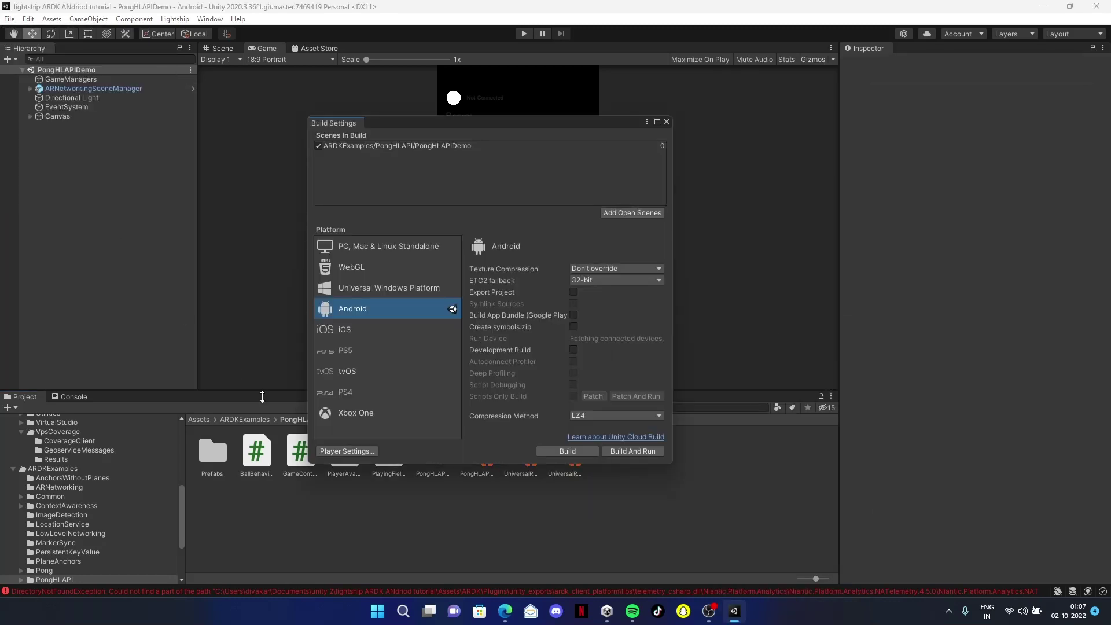
{"action": "left_click", "coordinate": [322, 450]}
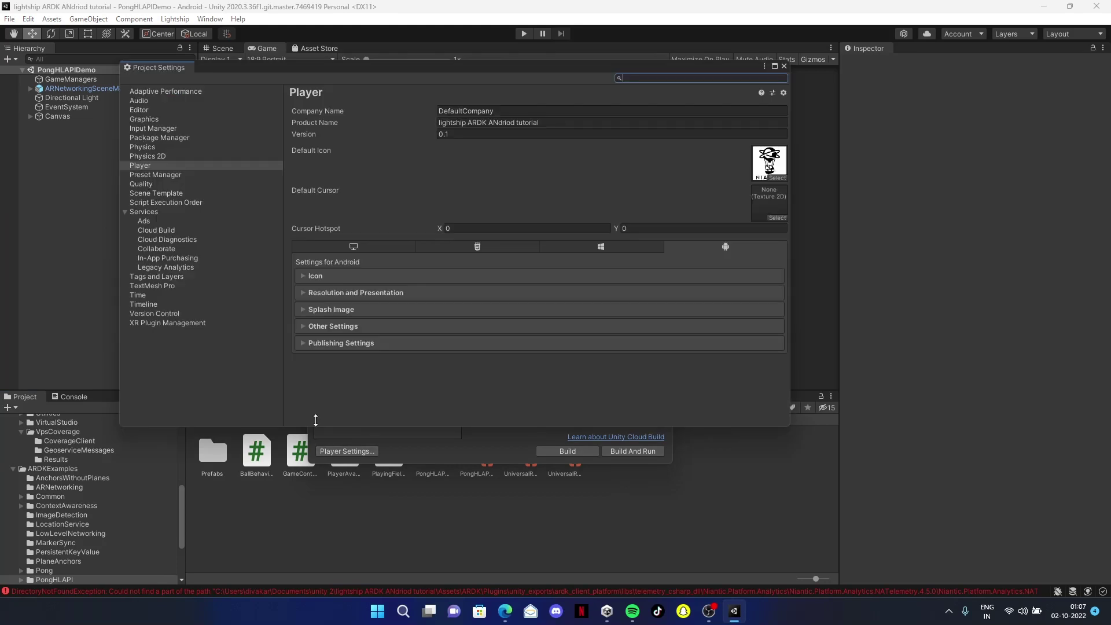
{"action": "left_click", "coordinate": [137, 120]}
{"action": "left_click", "coordinate": [771, 121]}
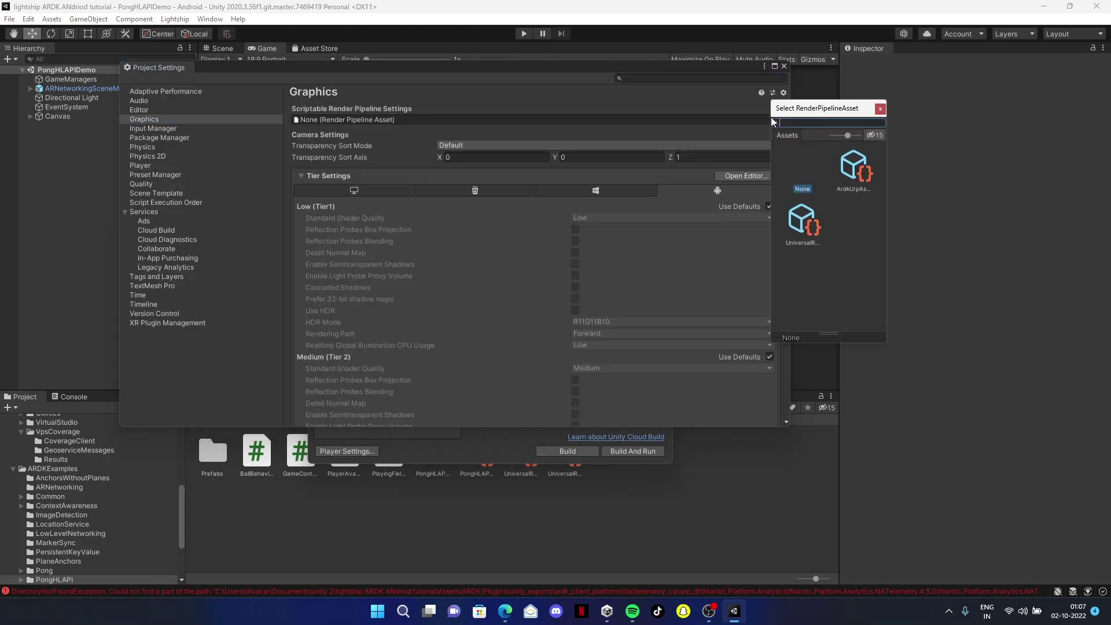
{"action": "left_click", "coordinate": [850, 168]}
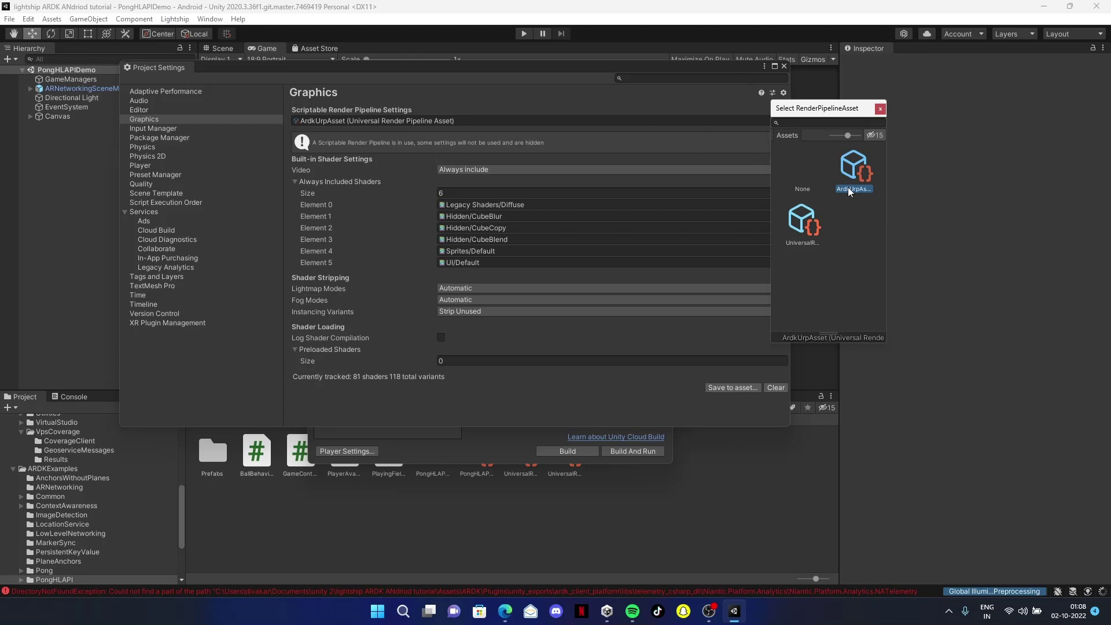
{"action": "left_click", "coordinate": [801, 241]}
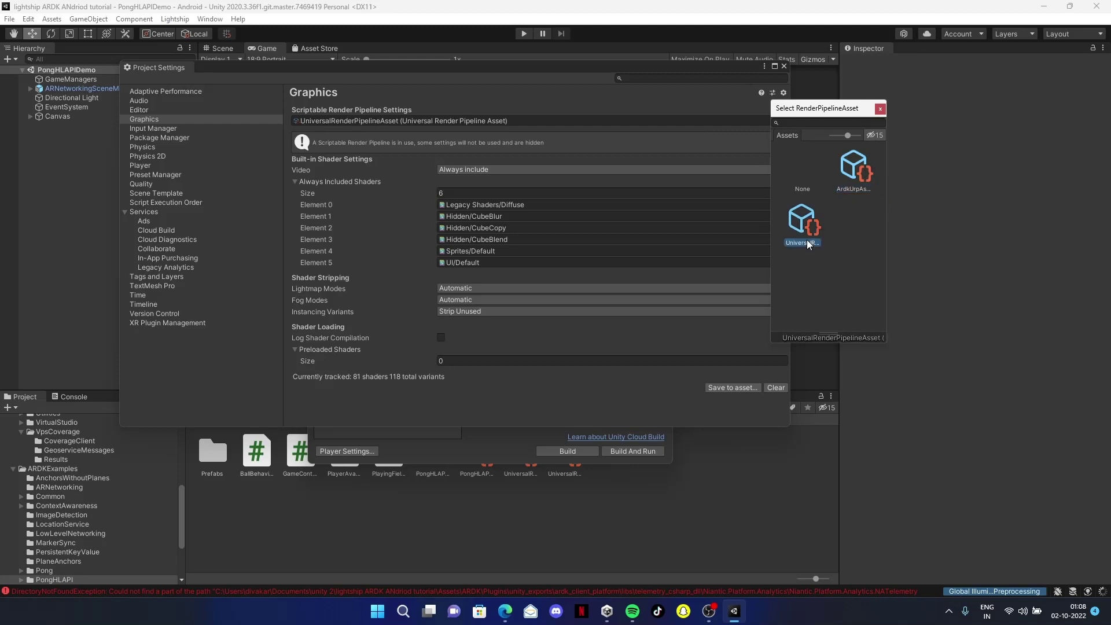
{"action": "left_click", "coordinate": [784, 66]}
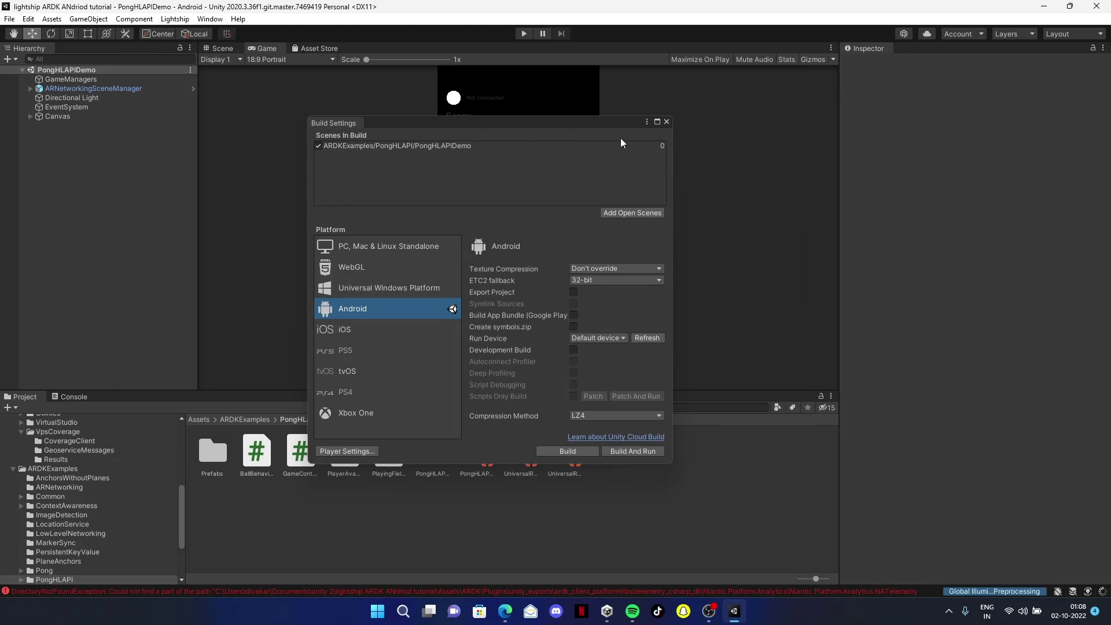
- Close Build Settings and save the current scene
{"action": "left_click", "coordinate": [665, 122]}
{"action": "left_click", "coordinate": [9, 19]}
{"action": "left_click", "coordinate": [35, 76]}
- Refresh connected devices in Build Settings and start Build And Run, naming the apk 'Turia'
{"action": "left_click", "coordinate": [10, 20]}
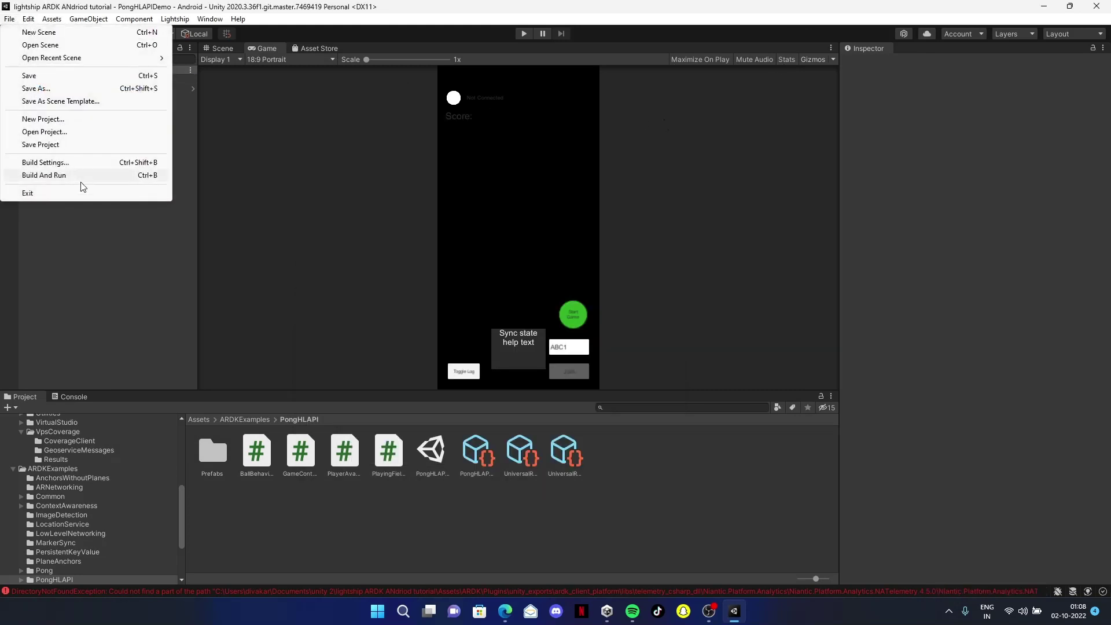
{"action": "left_click", "coordinate": [74, 163]}
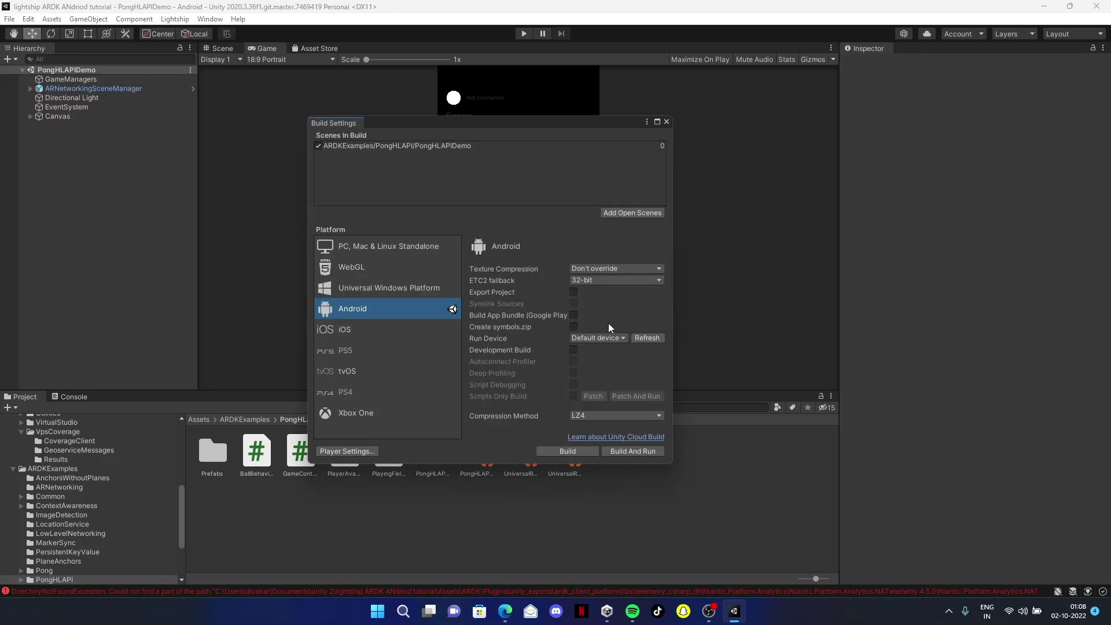
{"action": "left_click", "coordinate": [641, 339]}
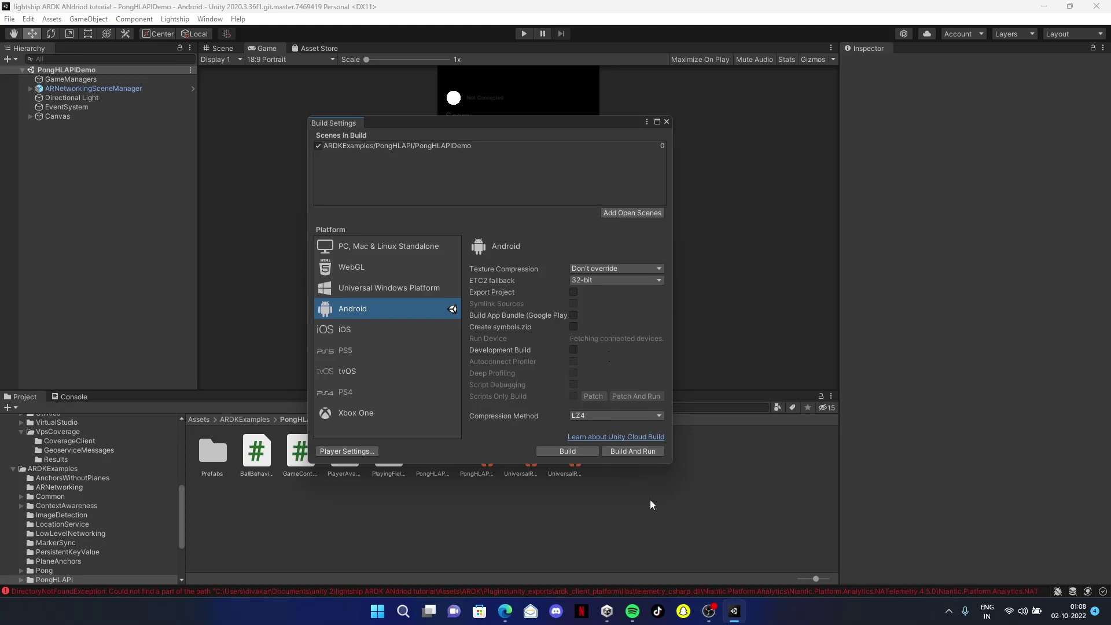
{"action": "left_click", "coordinate": [634, 451]}
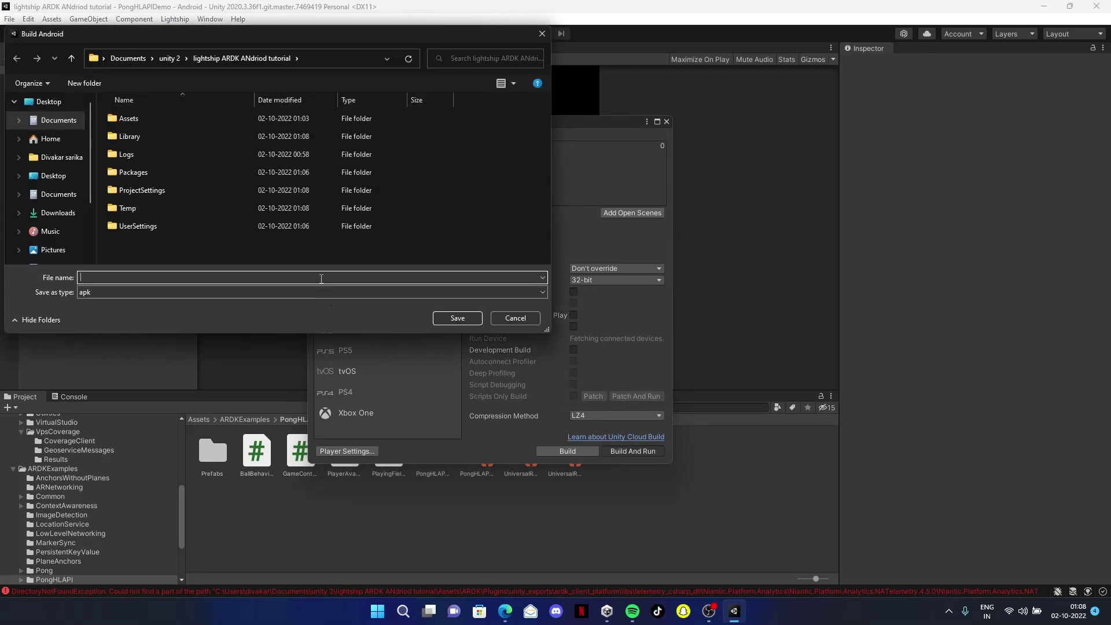
{"action": "type", "text": "Turia"}
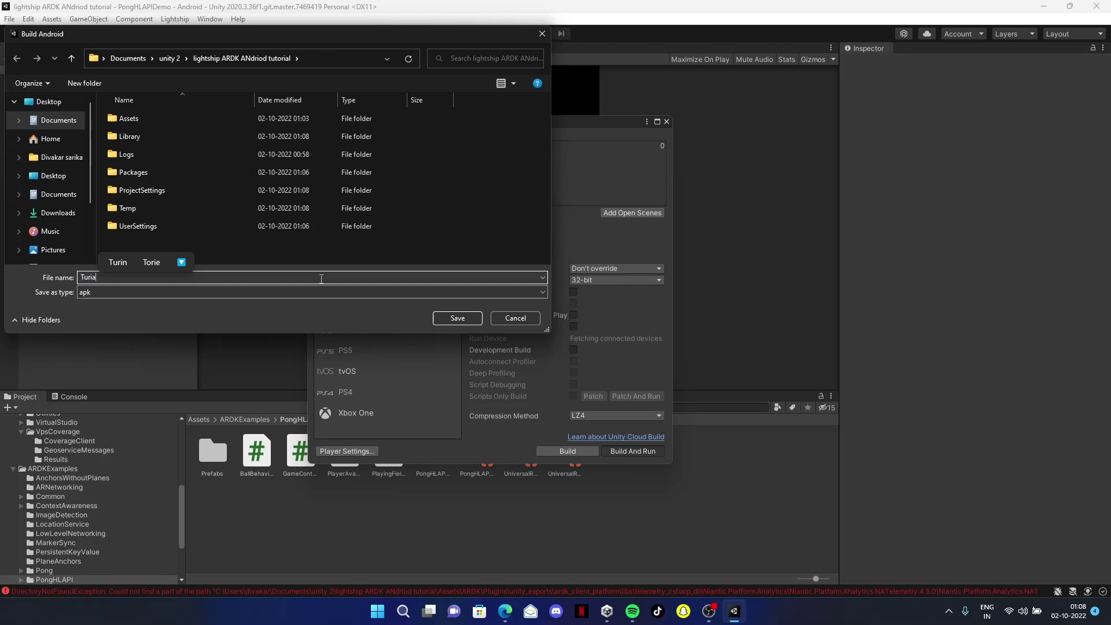
{"action": "left_click", "coordinate": [463, 318]}
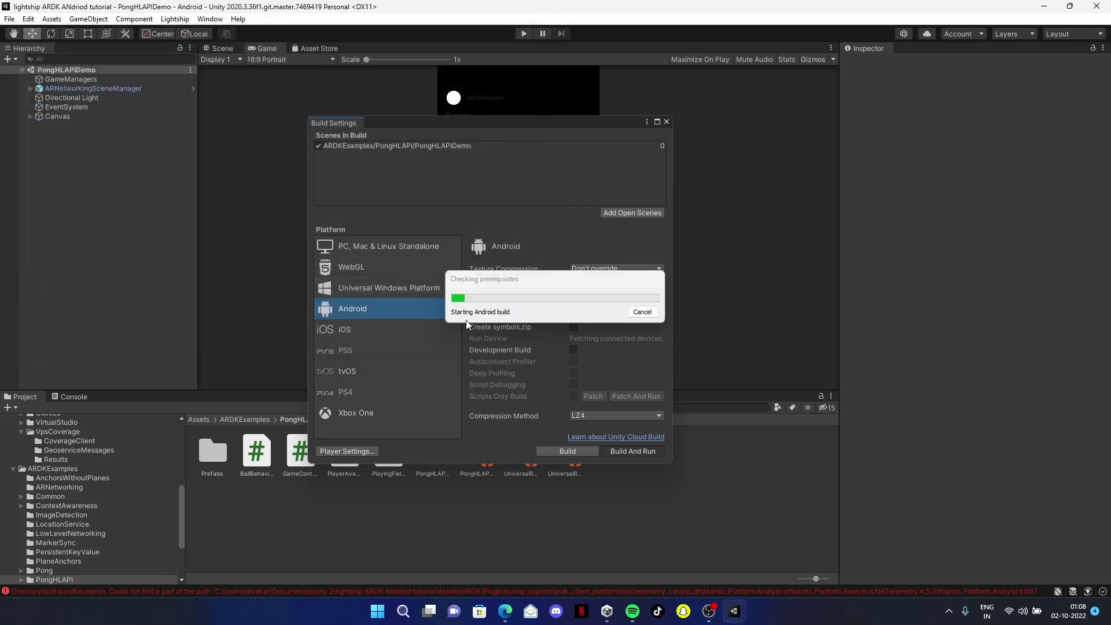